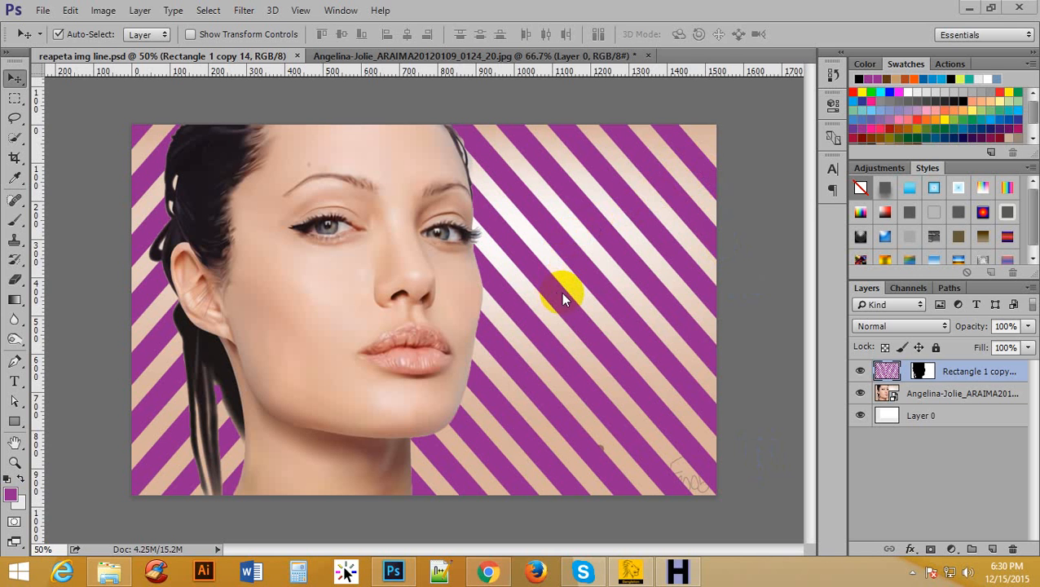
# Switch to the Angelina-Jolie JPG document and enlarge its canvas on all four sides of the photo with the Crop tool.
pyautogui.click(464, 53)
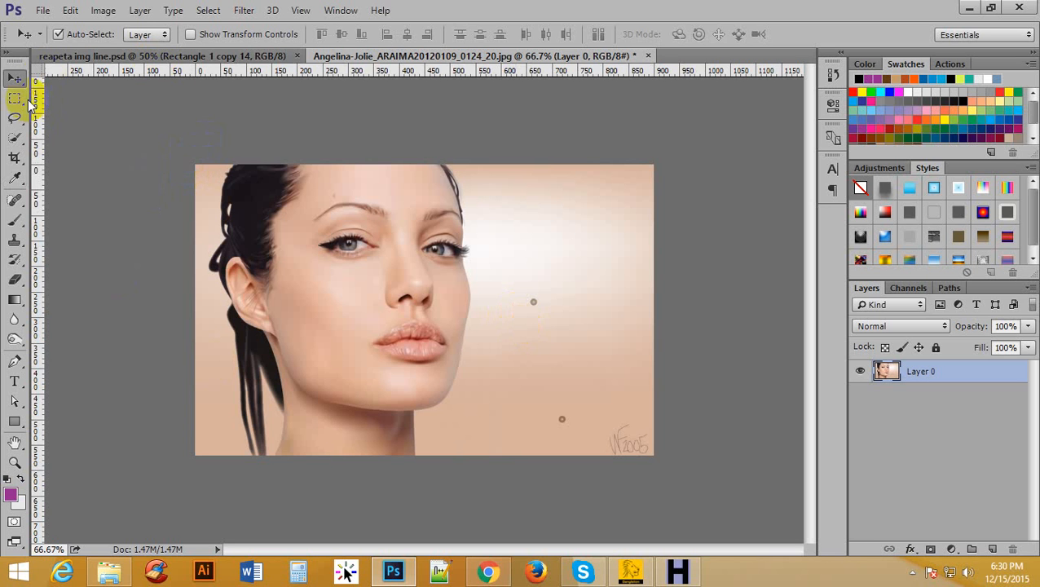
pyautogui.click(14, 157)
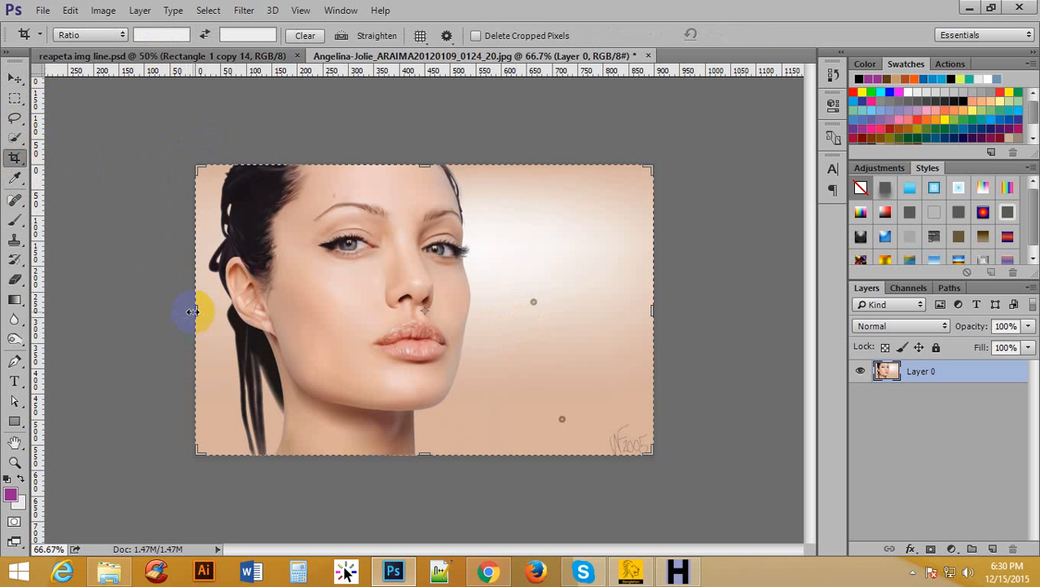
pyautogui.moveTo(196, 310); pyautogui.dragTo(74, 310)
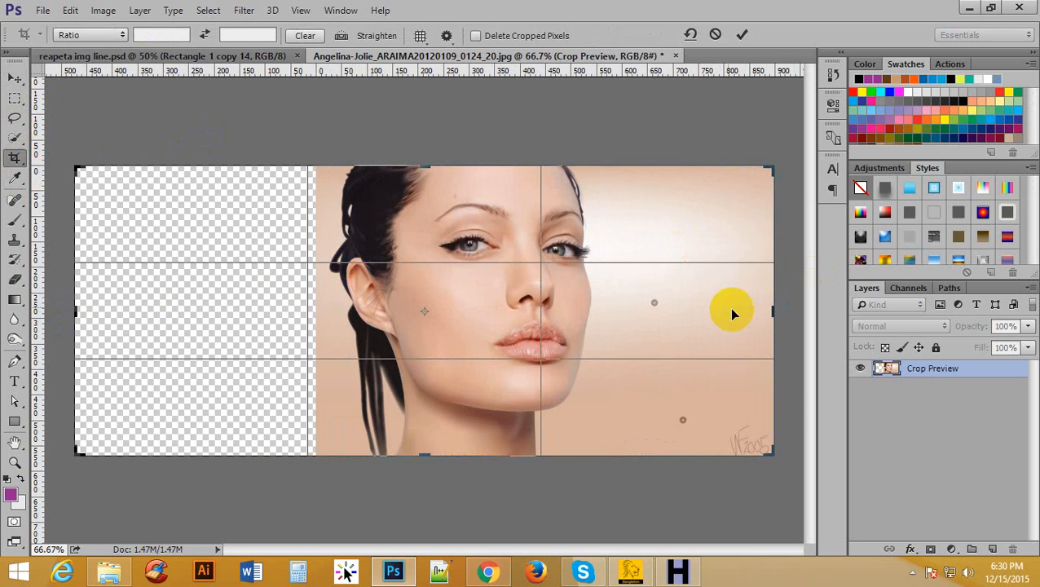
pyautogui.moveTo(774, 313); pyautogui.dragTo(812, 309)
pyautogui.moveTo(382, 167); pyautogui.dragTo(383, 140)
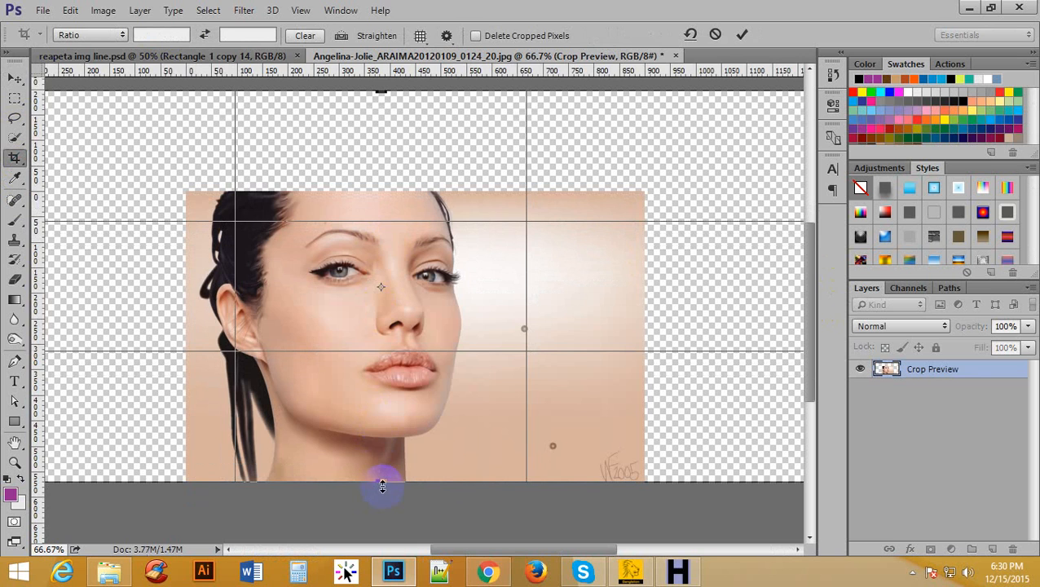
pyautogui.moveTo(382, 485); pyautogui.dragTo(382, 534)
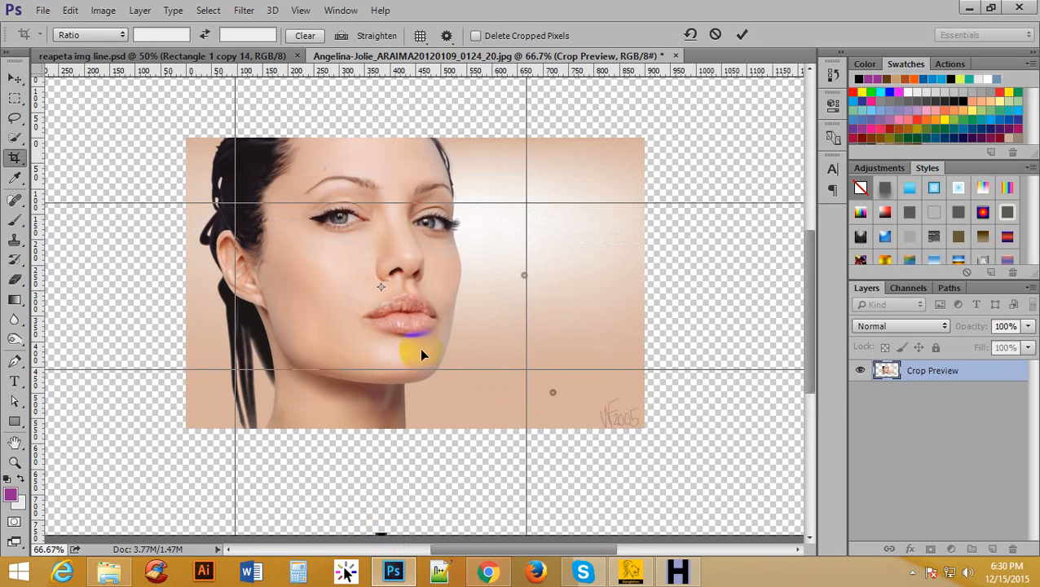
pyautogui.click(742, 34)
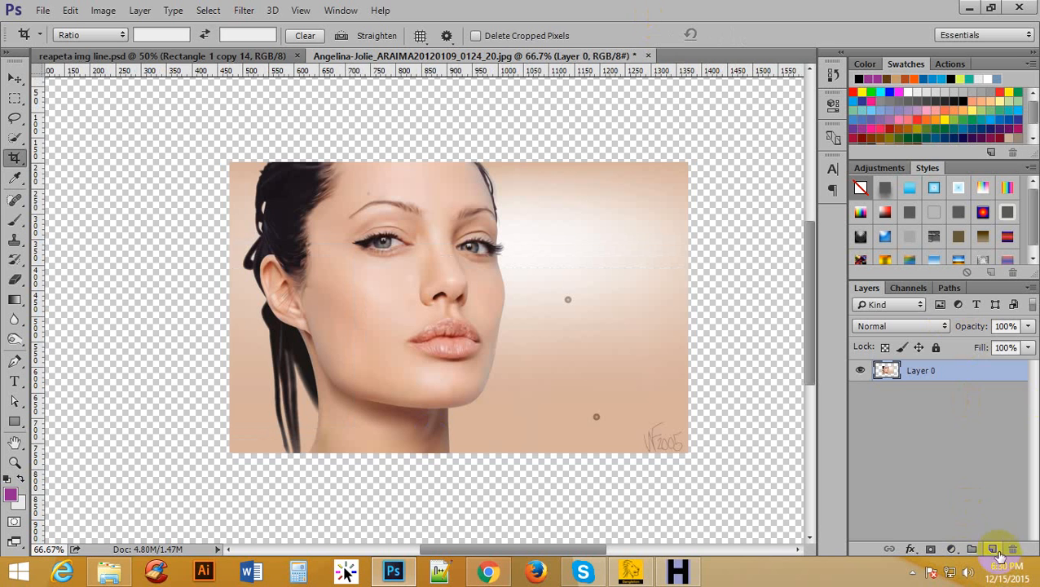
# Add a new layer and draw a thin horizontal purple rectangle, about 1085 × 25 px, above the photo.
pyautogui.click(994, 550)
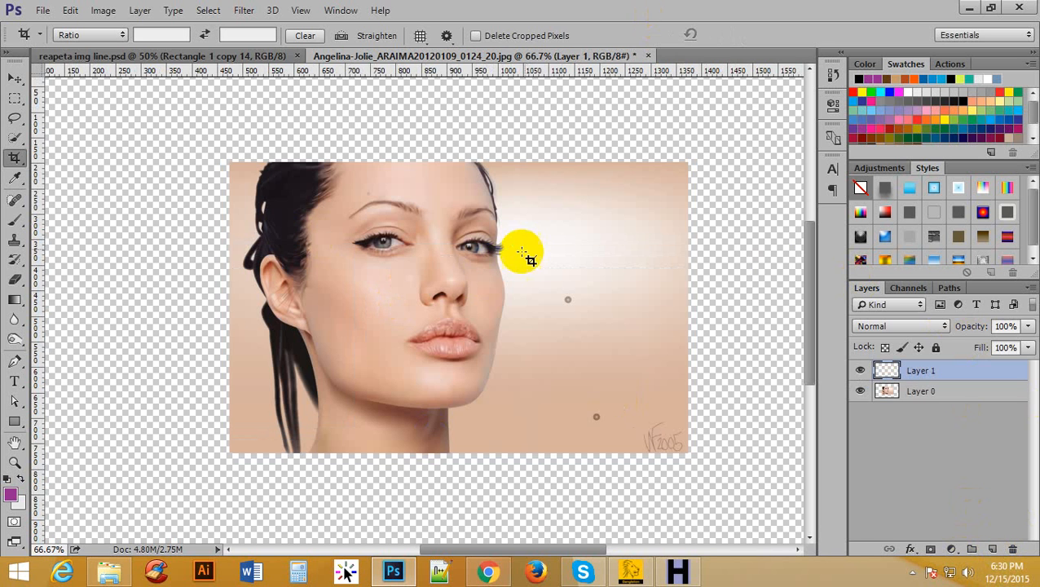
pyautogui.hotkey('ctrl', '-')
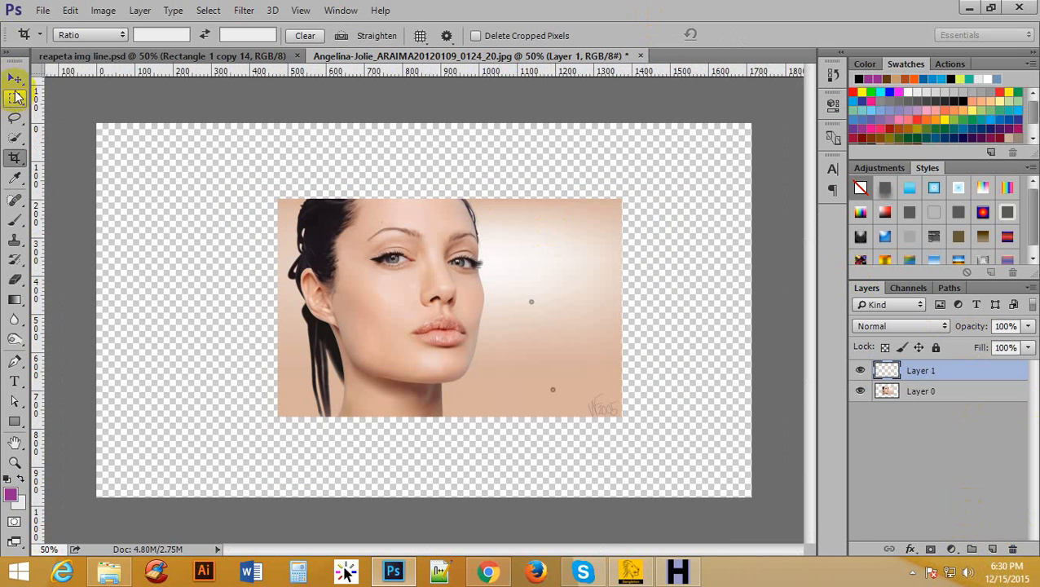
pyautogui.moveTo(15, 420); pyautogui.dragTo(65, 420)
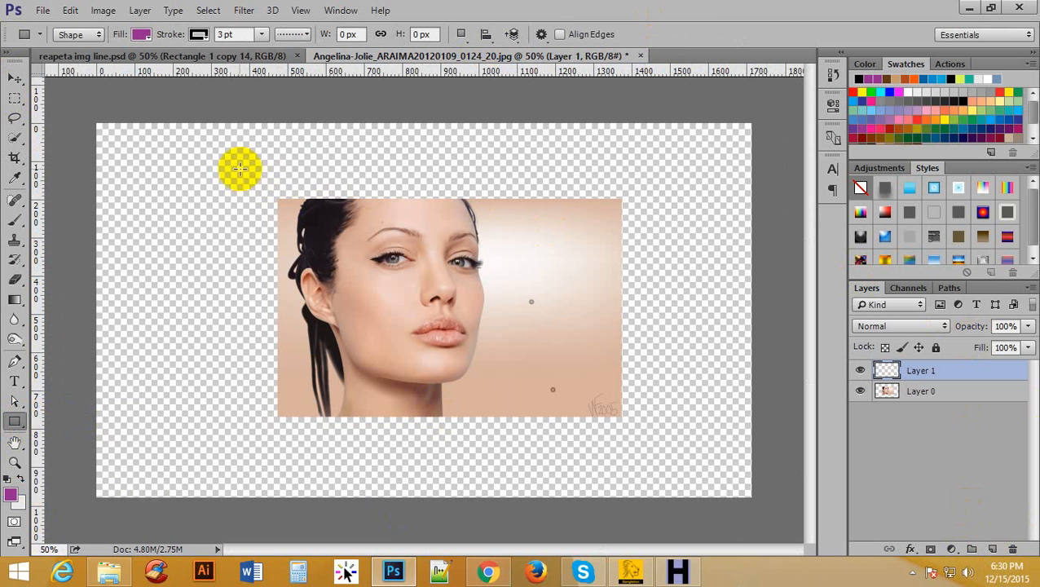
pyautogui.moveTo(243, 162)
pyautogui.mouseDown()
pyautogui.moveTo(507, 202)
pyautogui.moveTo(657, 169)
pyautogui.mouseUp()
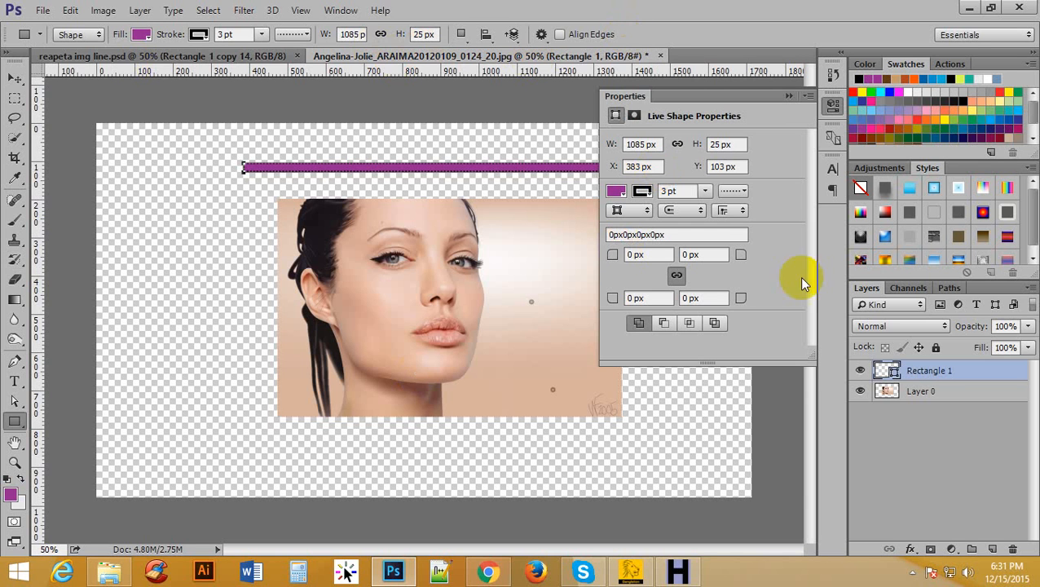
# Remove the stroke from the purple rectangle, deselect it and close its shape properties.
pyautogui.click(644, 192)
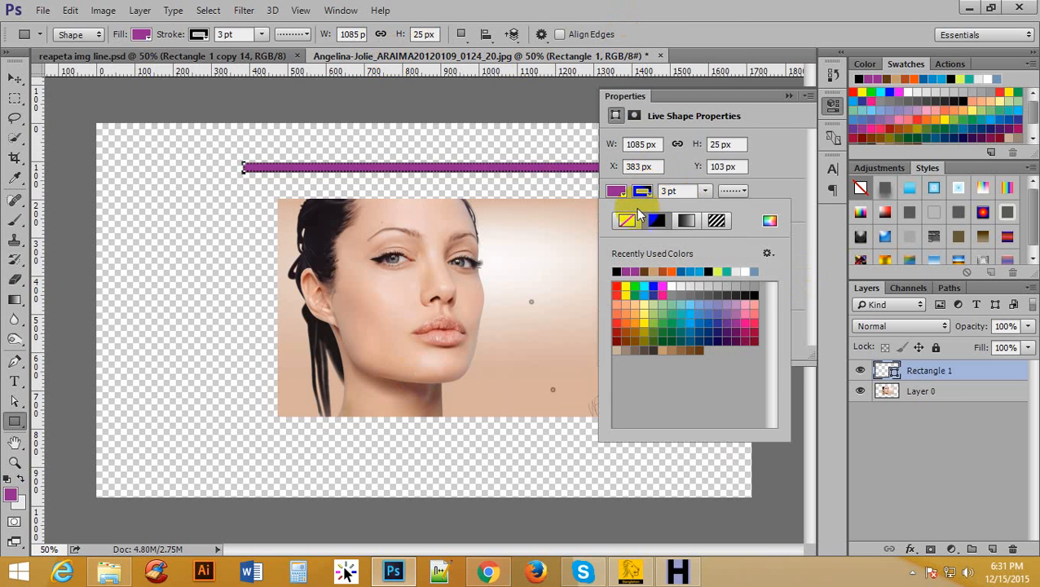
pyautogui.click(627, 222)
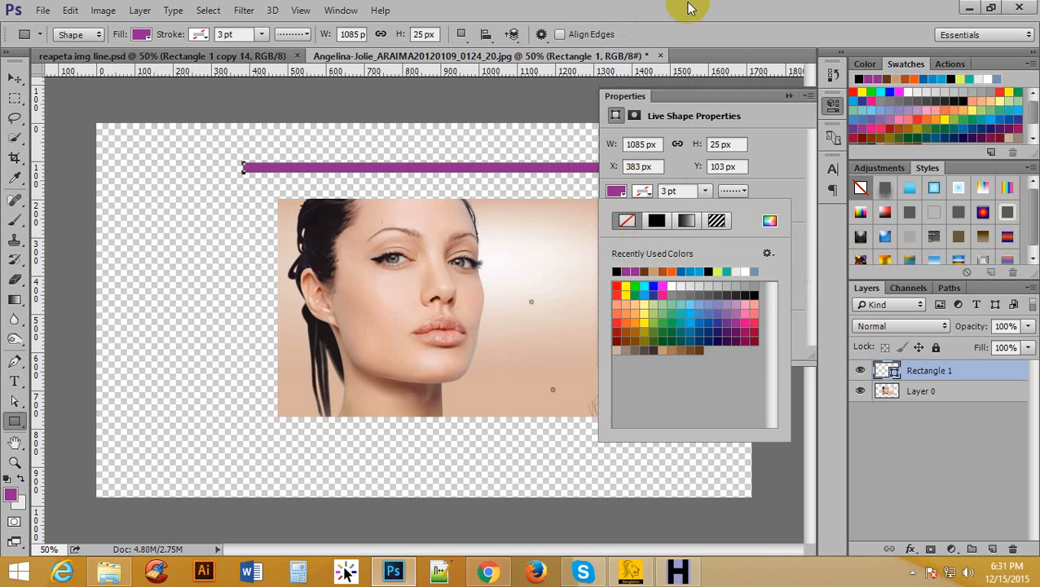
pyautogui.click(688, 8)
pyautogui.click(14, 78)
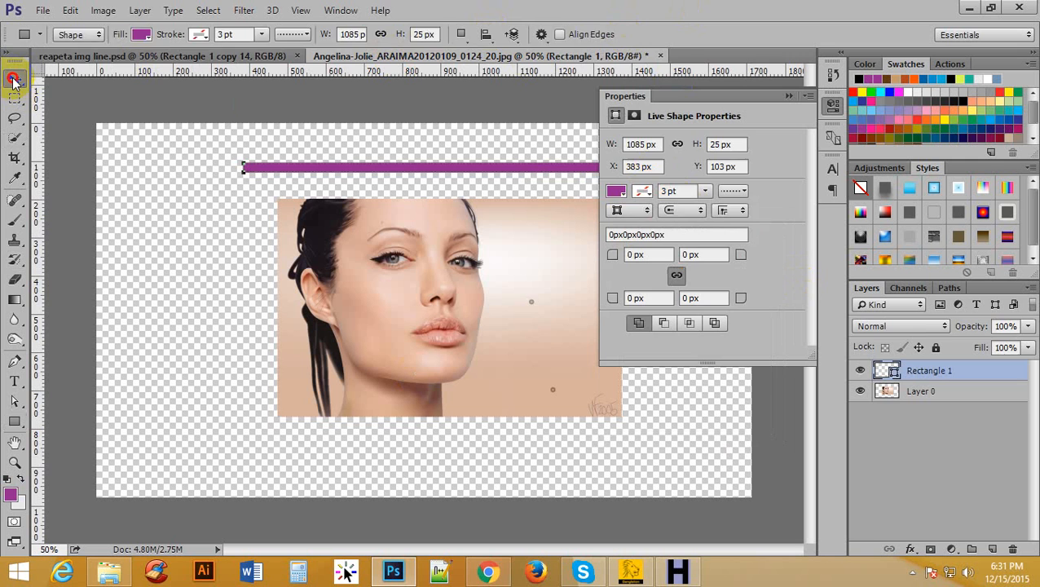
pyautogui.click(208, 200)
pyautogui.click(789, 96)
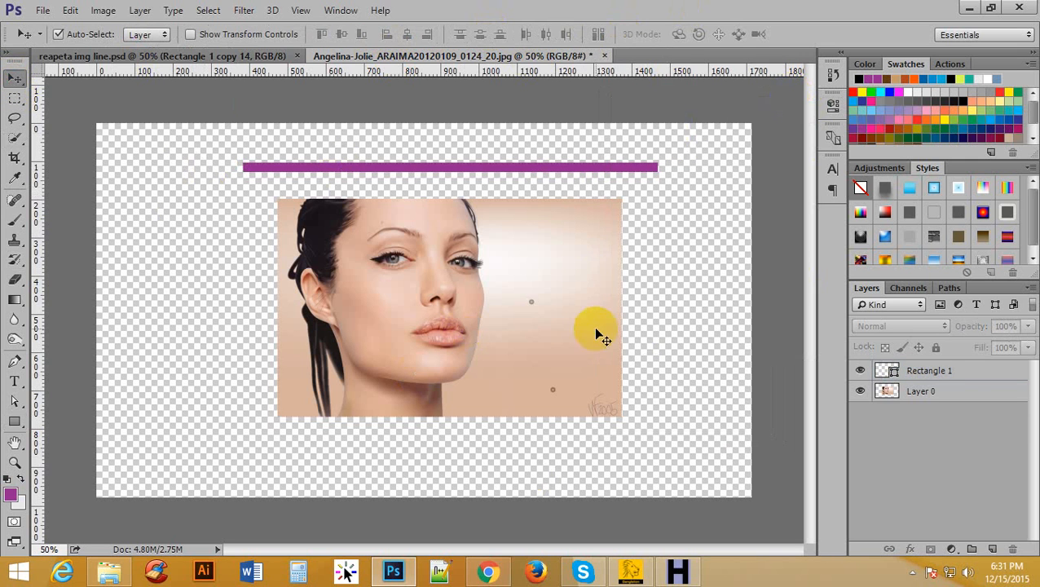
# Duplicate the purple bar and use Free Transform to place the copy a short distance below the original.
pyautogui.click(964, 370)
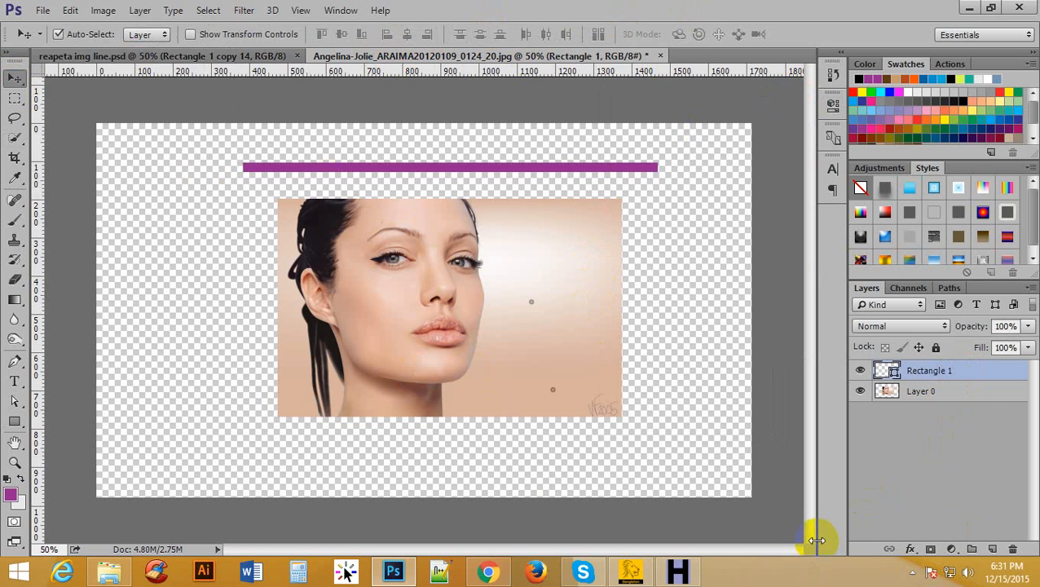
pyautogui.hotkey('ctrl', 'j')
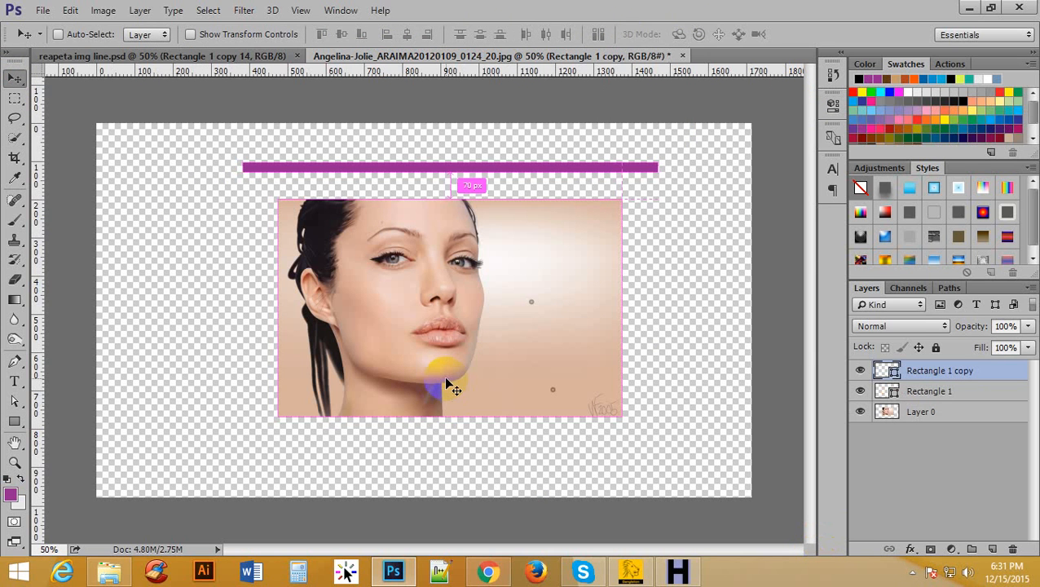
pyautogui.hotkey('ctrl', 't')
pyautogui.click(430, 185)
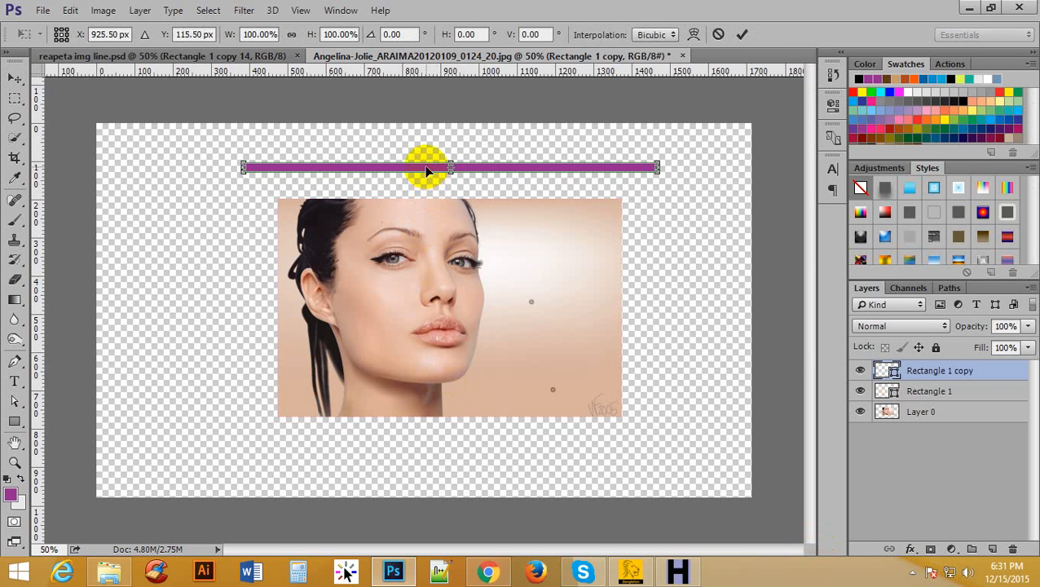
pyautogui.moveTo(427, 169); pyautogui.dragTo(418, 184)
pyautogui.click(742, 34)
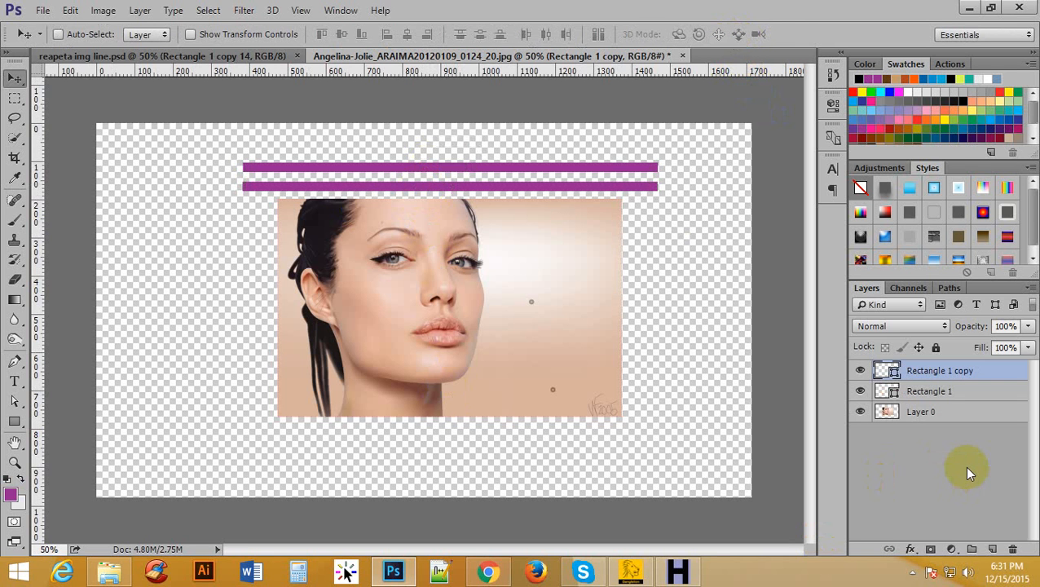
# Repeat the transformation with copies until 15 evenly spaced purple bars cover the photo.
pyautogui.hotkey('ctrl', 'shift', 'alt', 't')
pyautogui.hotkey('ctrl', 'shift', 'alt', 't')
pyautogui.hotkey('ctrl', 'shift', 'alt', 't')
pyautogui.hotkey('ctrl', 'shift', 'alt', 't')
pyautogui.hotkey('ctrl', 'shift', 'alt', 't')
pyautogui.hotkey('ctrl', 'shift', 'alt', 't')
pyautogui.hotkey('ctrl', 'shift', 'alt', 't')
pyautogui.hotkey('ctrl', 'shift', 'alt', 't')
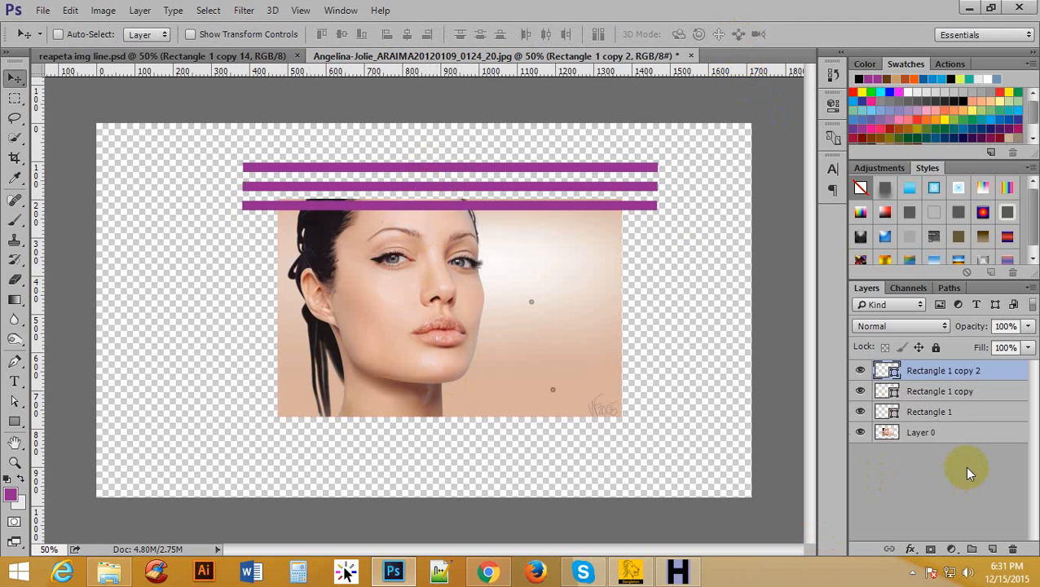
pyautogui.hotkey('ctrl', 'shift', 'alt', 't')
pyautogui.hotkey('ctrl', 'shift', 'alt', 't')
pyautogui.hotkey('ctrl', 'shift', 'alt', 't')
pyautogui.hotkey('ctrl', 'shift', 'alt', 't')
pyautogui.hotkey('ctrl', 'shift', 'alt', 't')
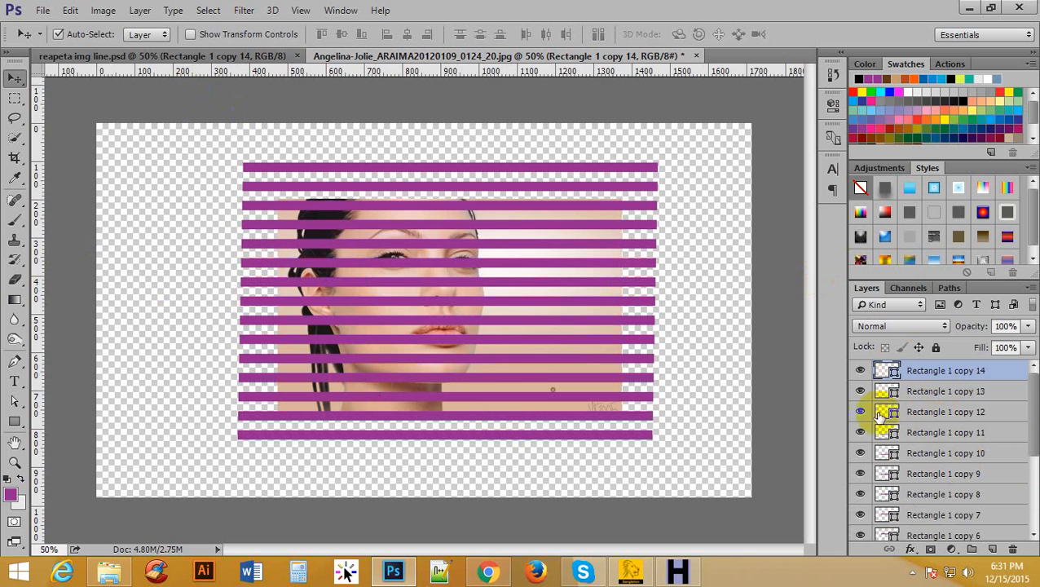
# Select all the rectangle layers above Layer 0 and merge them into one layer.
pyautogui.moveTo(1036, 391); pyautogui.dragTo(1035, 461)
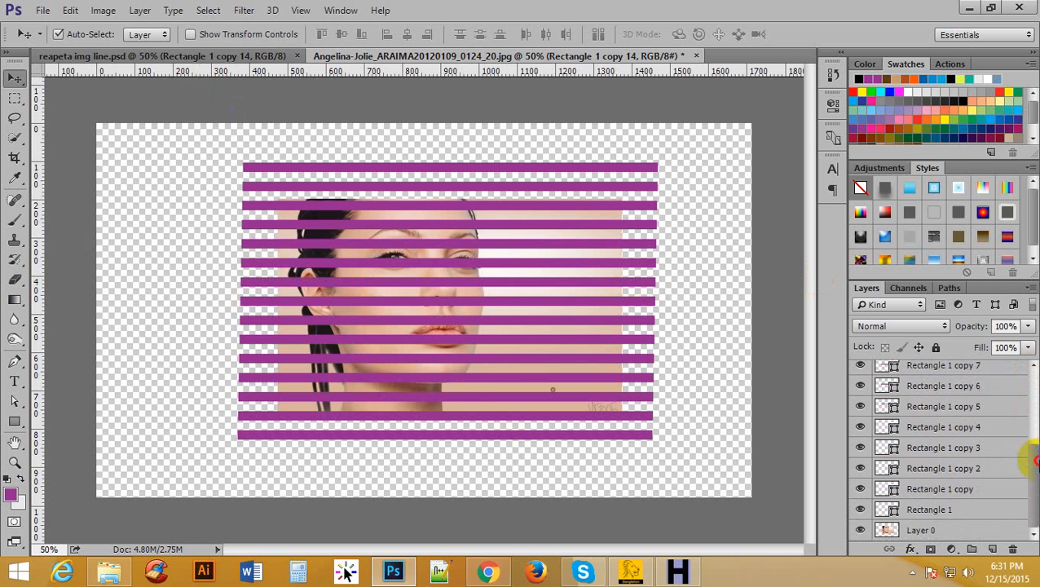
pyautogui.keyDown('shift'); pyautogui.click(943, 509); pyautogui.keyUp('shift')
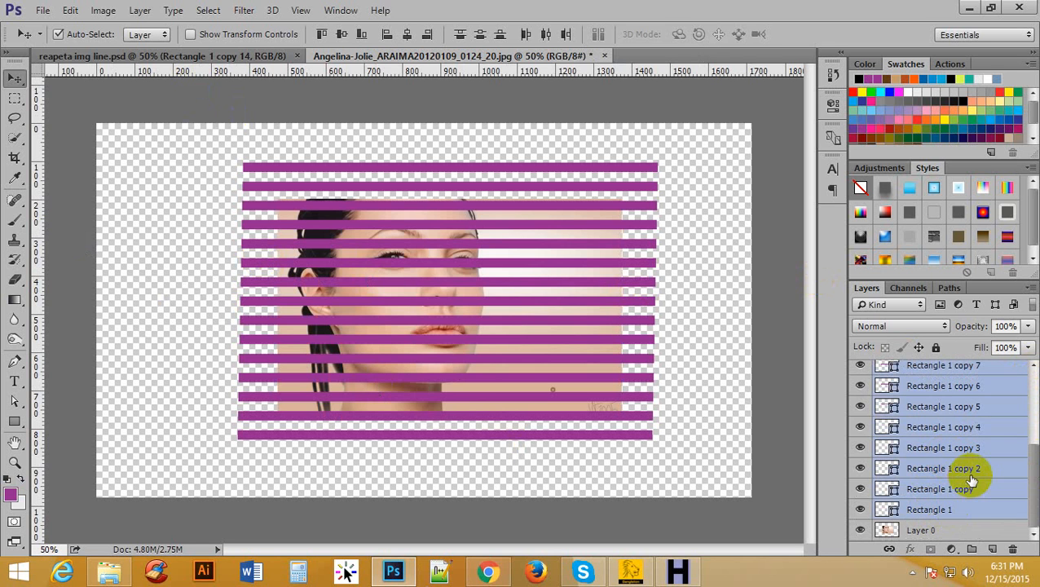
pyautogui.hotkey('ctrl', 'e')
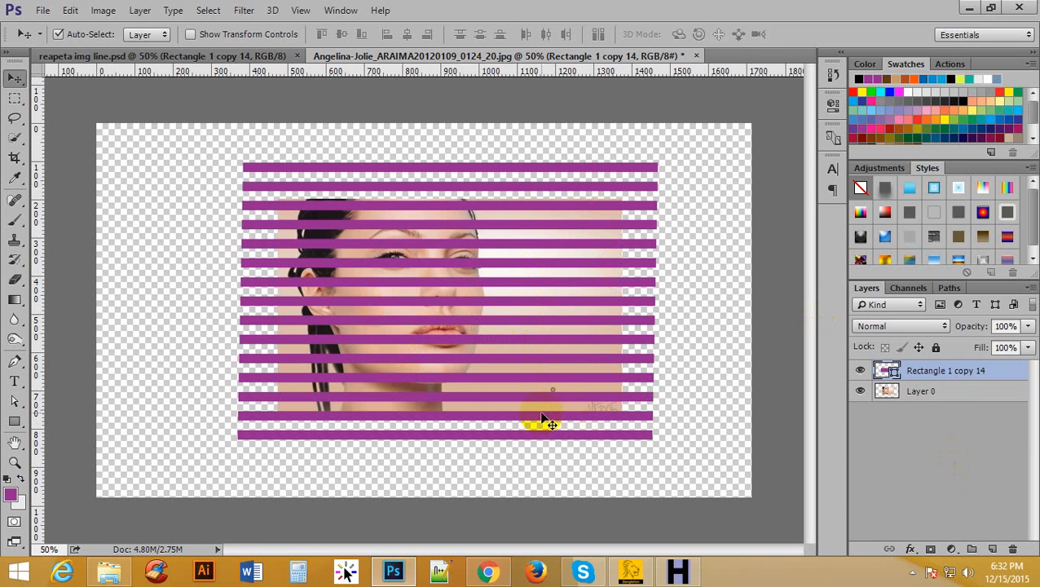
pyautogui.hotkey('ctrl', 't')
pyautogui.hotkey('ctrl', 't')
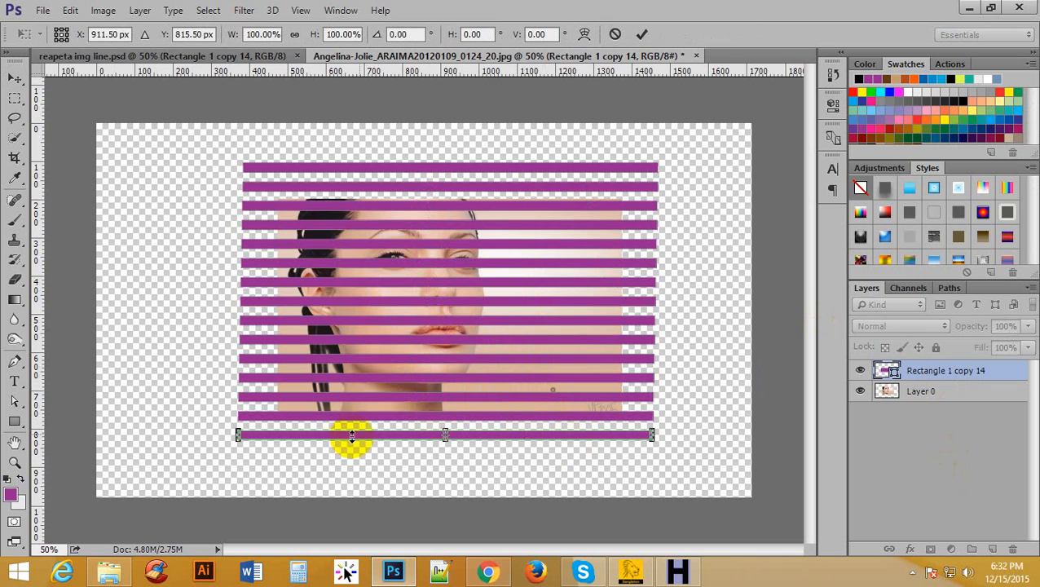
pyautogui.click(642, 35)
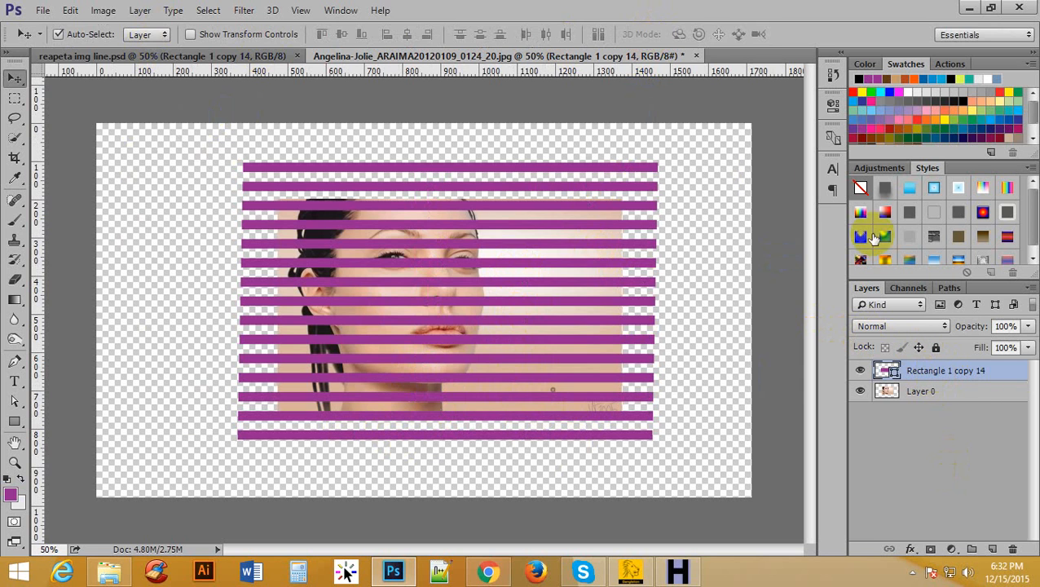
# Rasterize the merged stripe layer and rotate it by -45 degrees with Free Transform.
pyautogui.rightClick(935, 377)
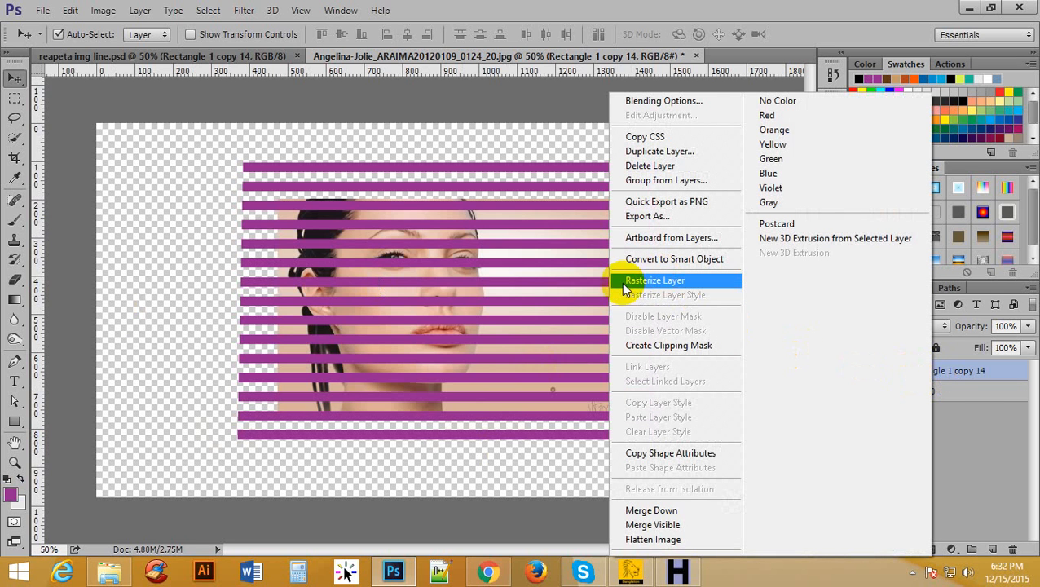
pyautogui.click(682, 278)
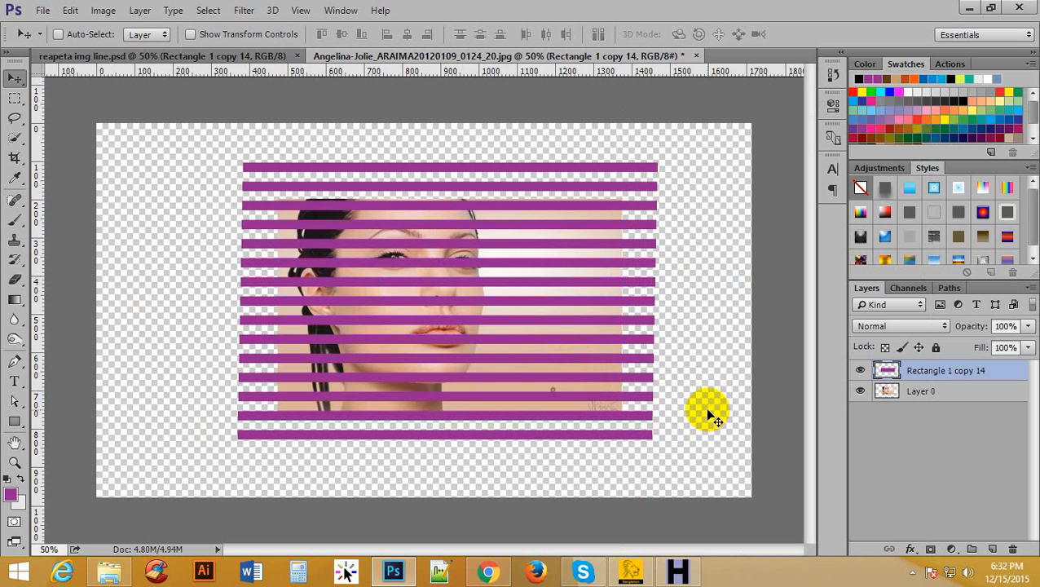
pyautogui.hotkey('ctrl', 't')
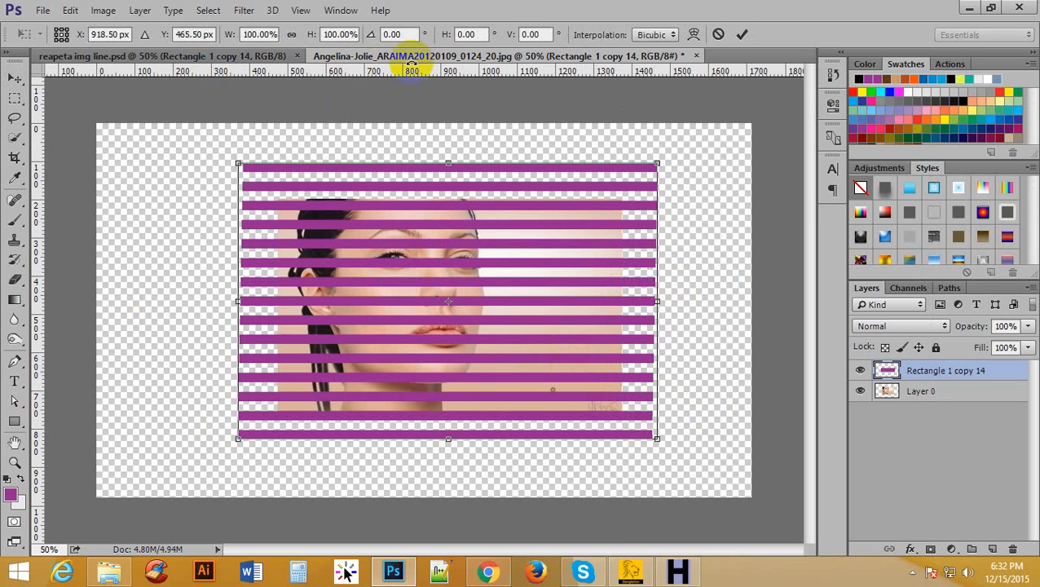
pyautogui.click(372, 31)
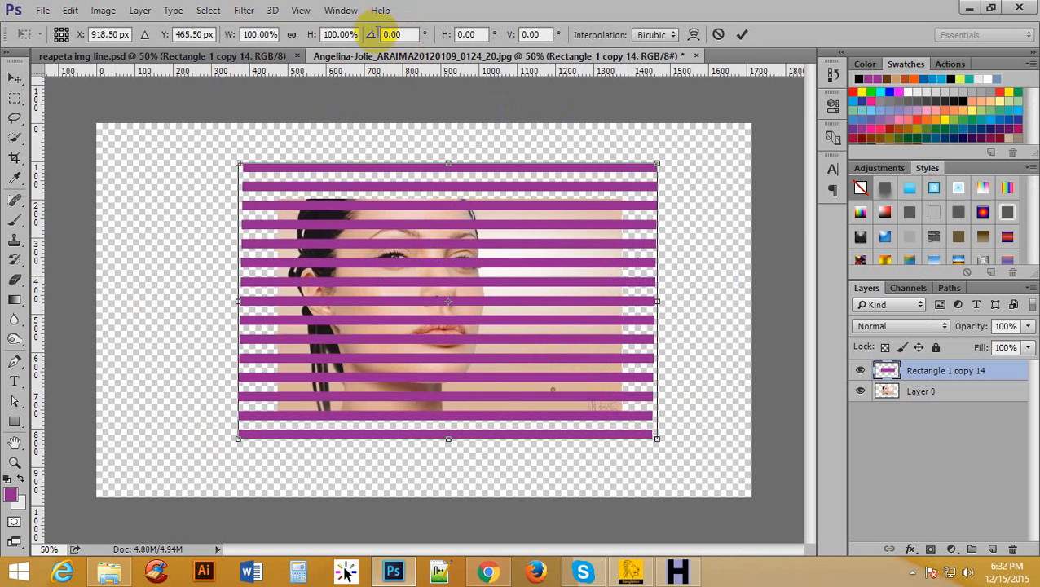
pyautogui.click(377, 34)
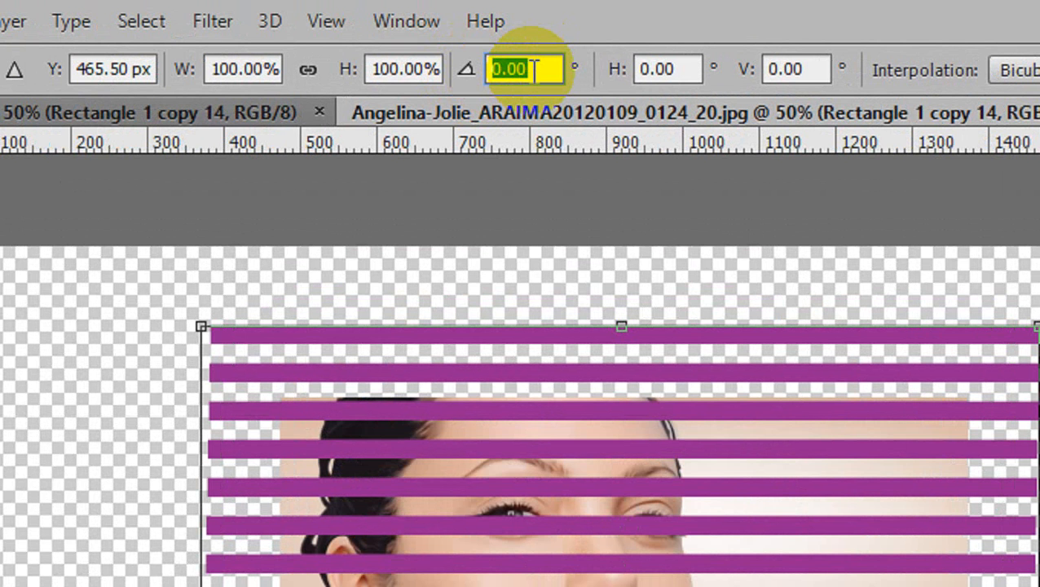
pyautogui.write('-45')
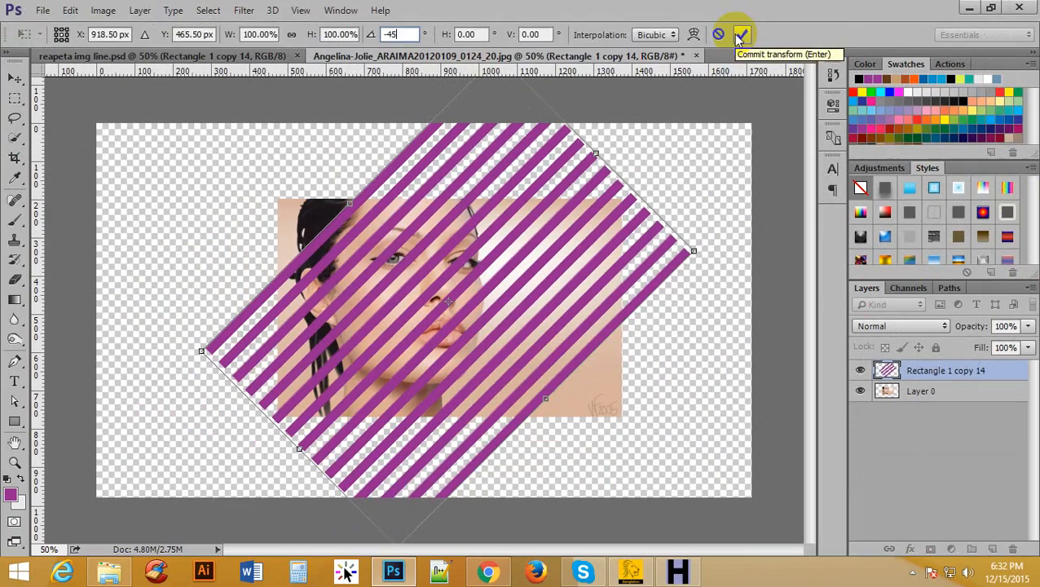
pyautogui.click(785, 70)
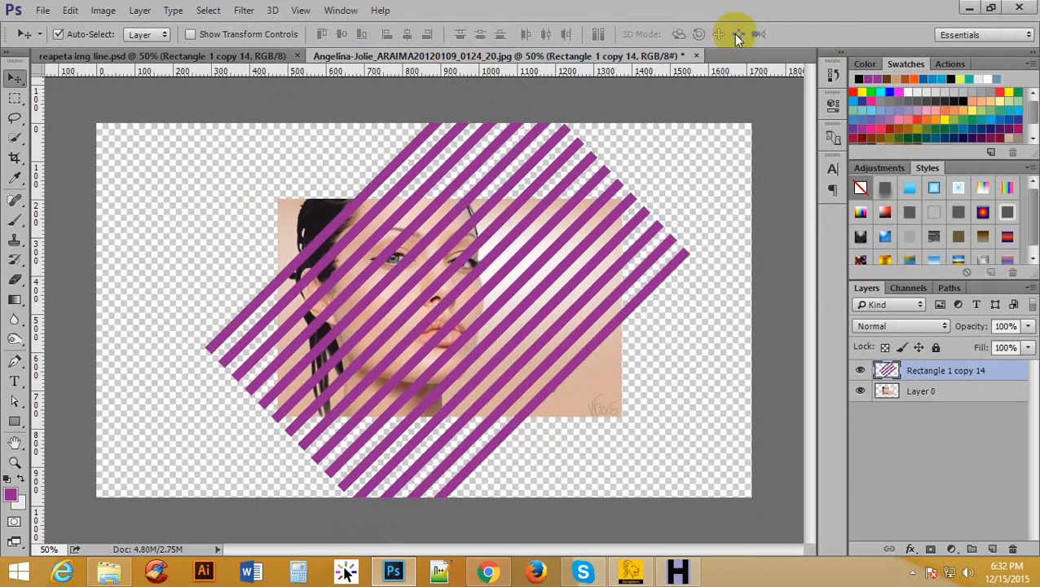
# Move the photo slightly down and shift the diagonal stripes down and to the left over it.
pyautogui.hotkey('ctrl', '-')
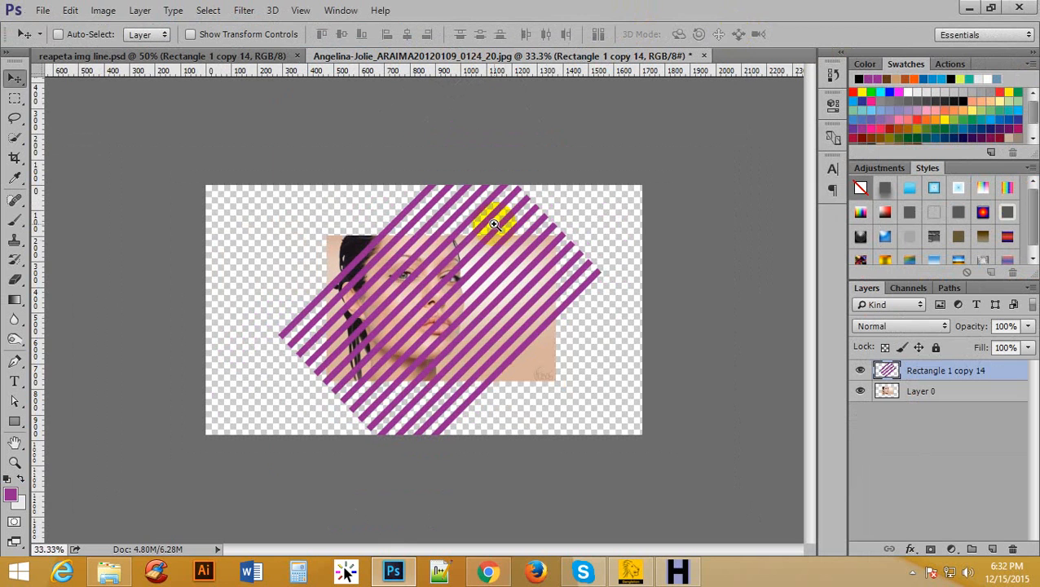
pyautogui.hotkey('ctrl', '+')
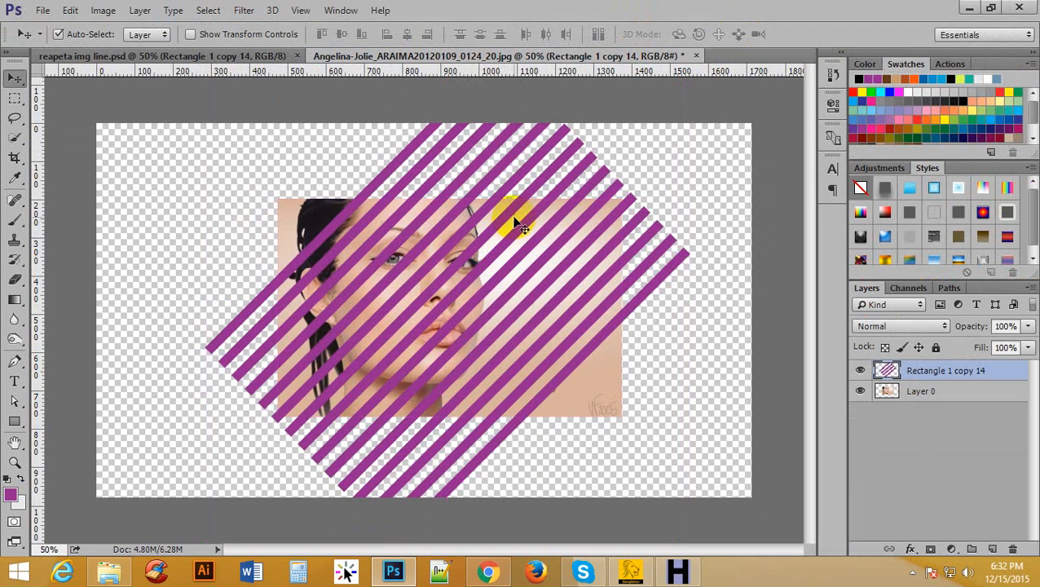
pyautogui.moveTo(514, 220)
pyautogui.mouseDown()
pyautogui.moveTo(501, 255)
pyautogui.moveTo(514, 237)
pyautogui.mouseUp()
pyautogui.moveTo(515, 174); pyautogui.dragTo(484, 248)
# Delete the part of the diagonal stripes right of about 940 px using a full-height rectangular selection, and deselect.
pyautogui.click(15, 98)
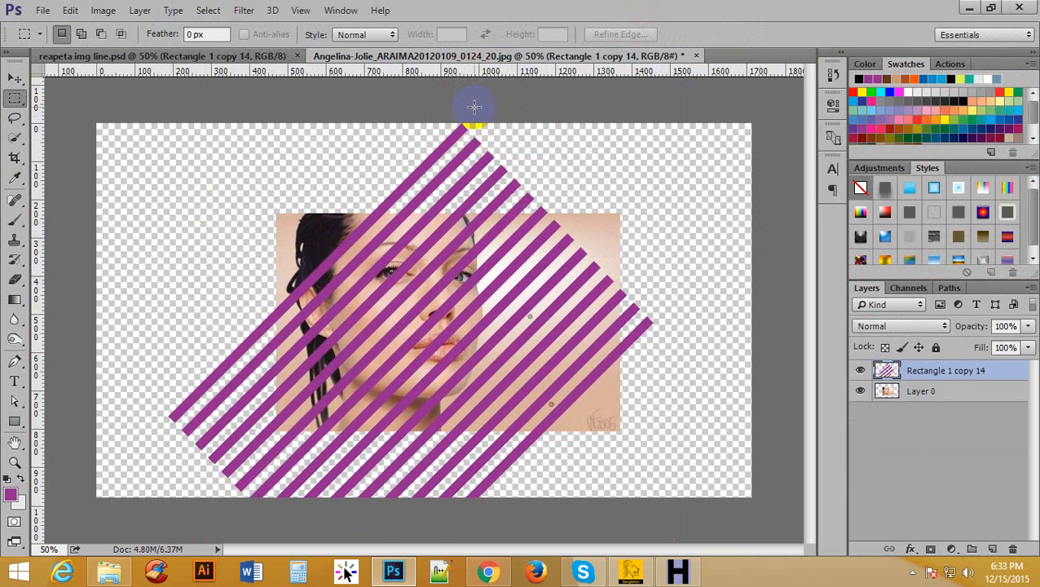
pyautogui.moveTo(468, 116); pyautogui.dragTo(725, 494)
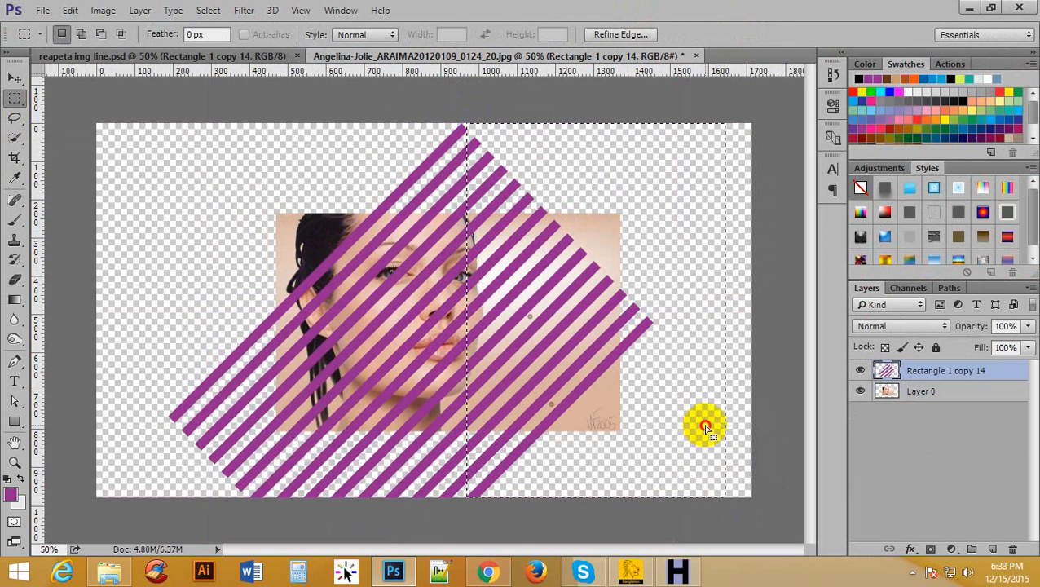
pyautogui.moveTo(703, 425); pyautogui.dragTo(696, 425)
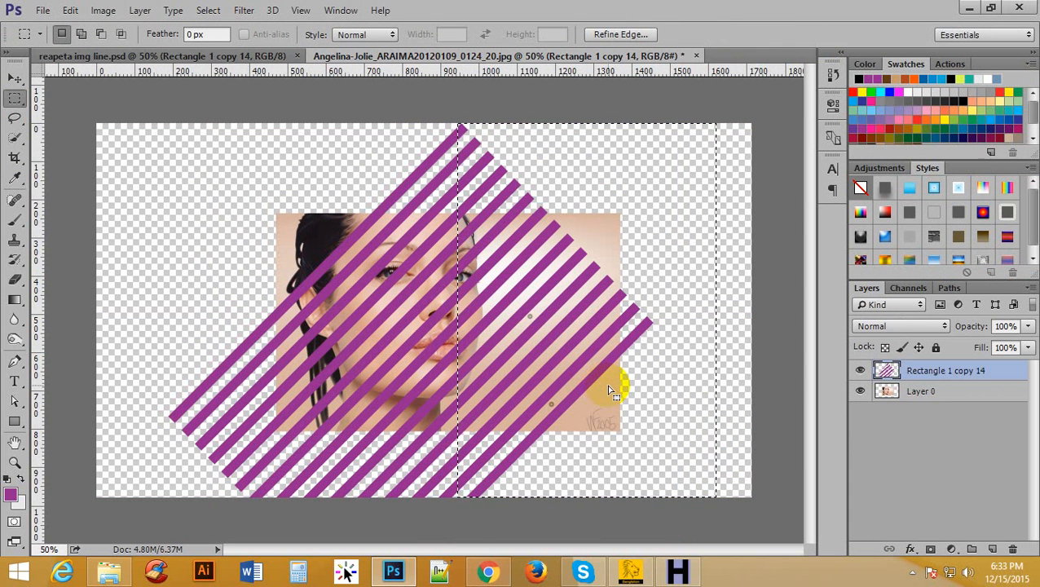
pyautogui.press('Delete')
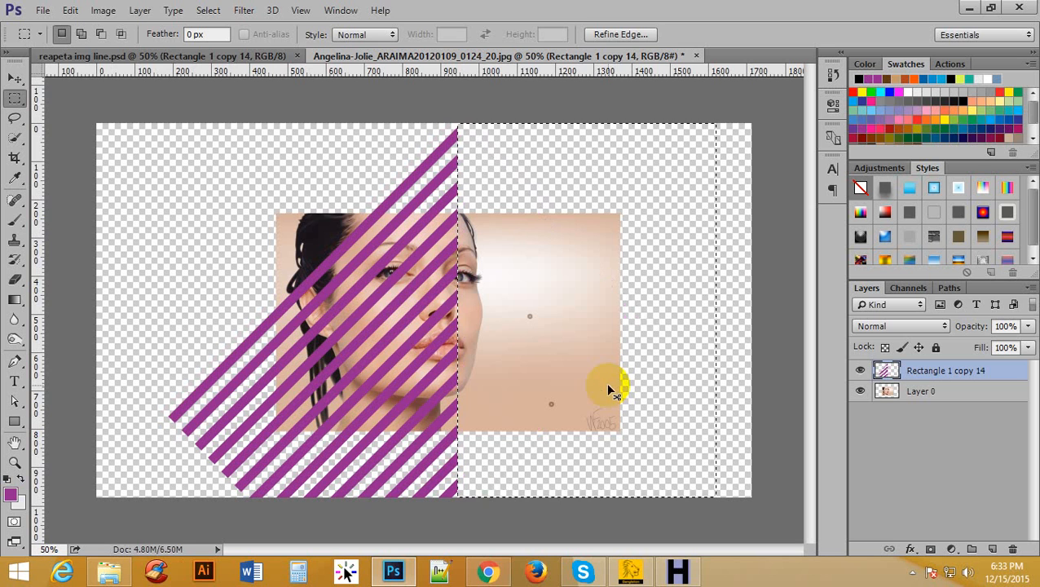
pyautogui.hotkey('ctrl', 'd')
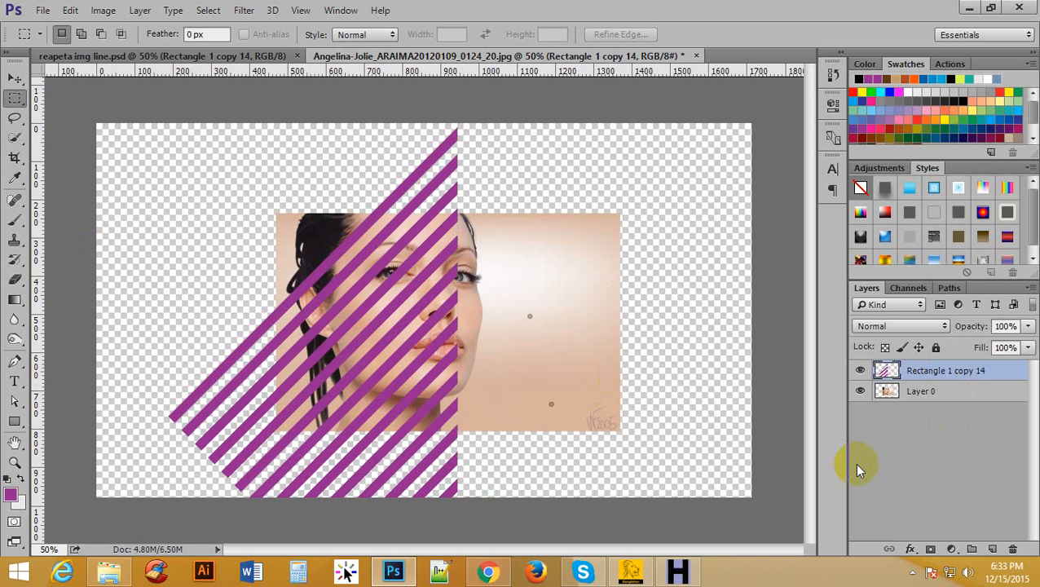
# Duplicate the trimmed stripe layer and flip the copy horizontally with Free Transform.
pyautogui.click(14, 78)
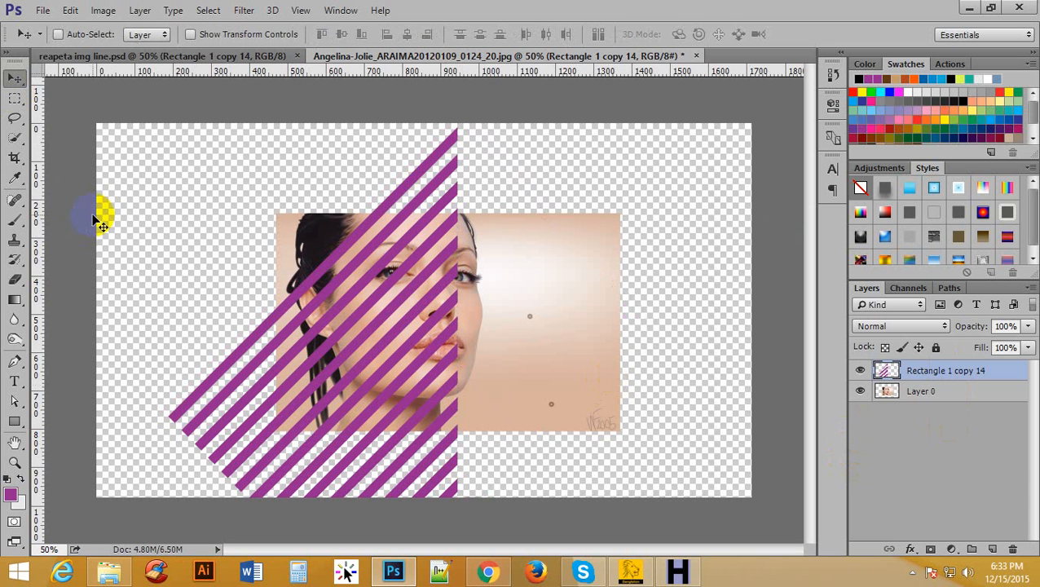
pyautogui.hotkey('ctrl', 'j')
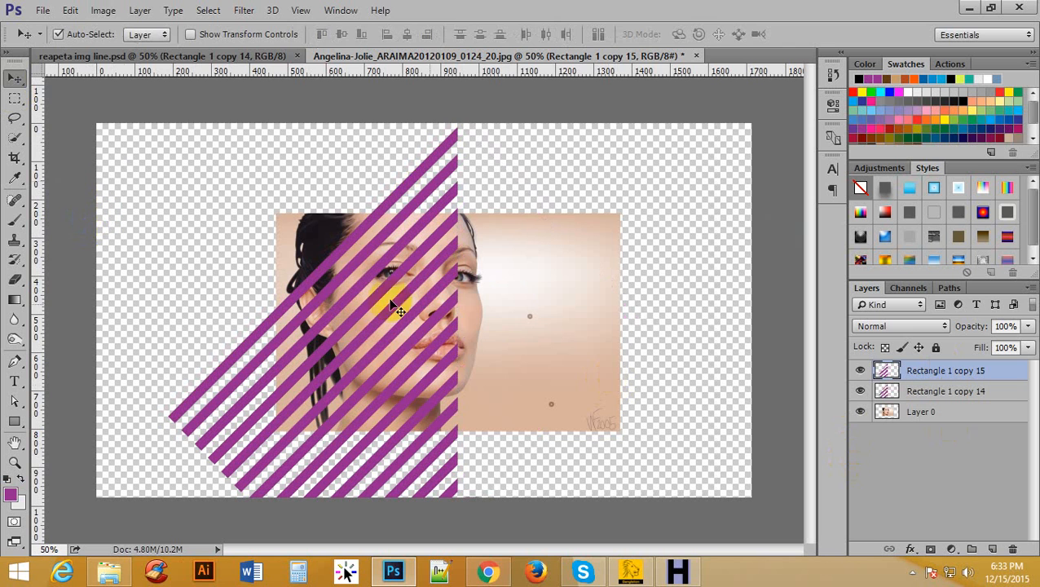
pyautogui.hotkey('ctrl', 't')
pyautogui.rightClick(356, 276)
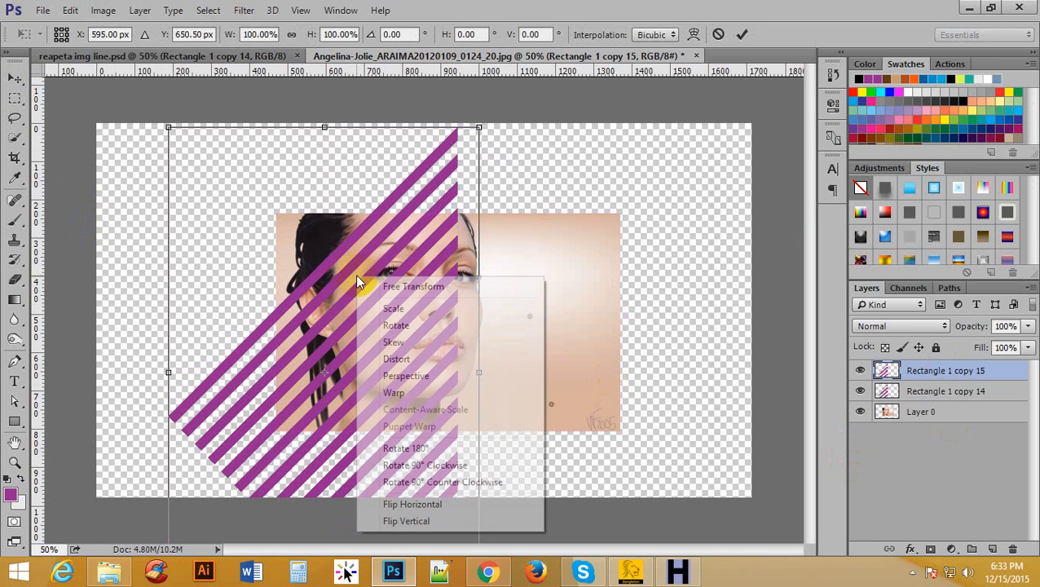
pyautogui.click(393, 506)
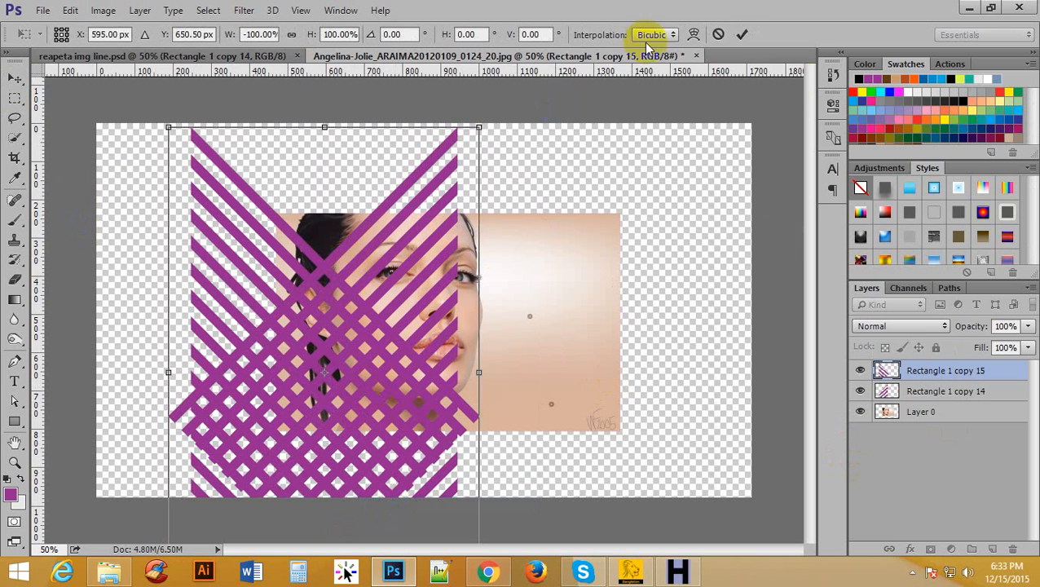
pyautogui.click(741, 34)
# Move the flipped stripe copy right until its cut edge meets the original half and forms clean chevron peaks.
pyautogui.moveTo(332, 382); pyautogui.dragTo(598, 384)
pyautogui.keyDown('ctrl'); pyautogui.click(506, 249); pyautogui.keyUp('ctrl')
pyautogui.keyDown('ctrl'); pyautogui.click(481, 163); pyautogui.keyUp('ctrl')
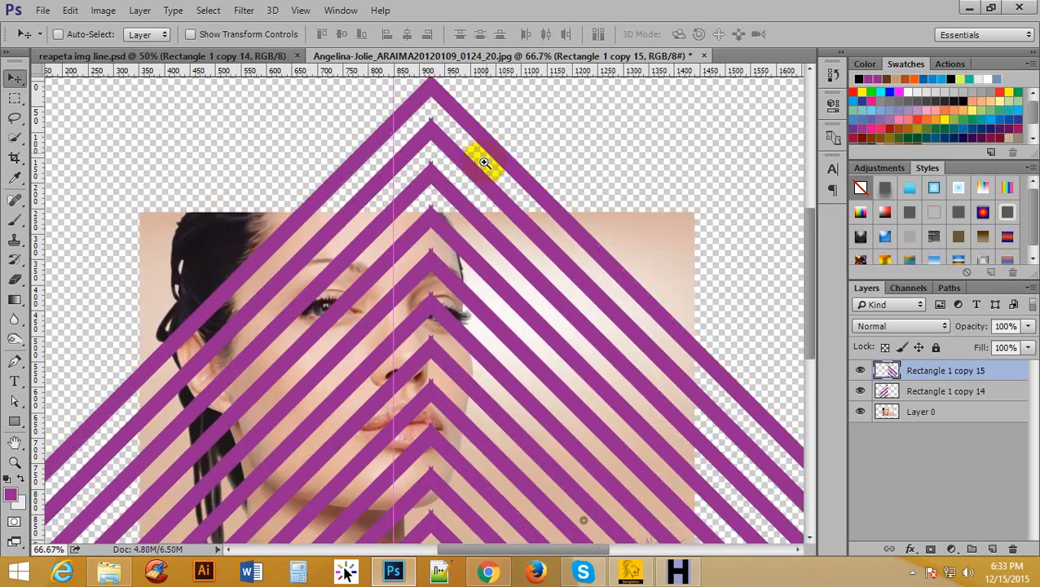
pyautogui.keyDown('ctrl'); pyautogui.click(481, 167); pyautogui.keyUp('ctrl')
pyautogui.scroll(3, 447, 180)
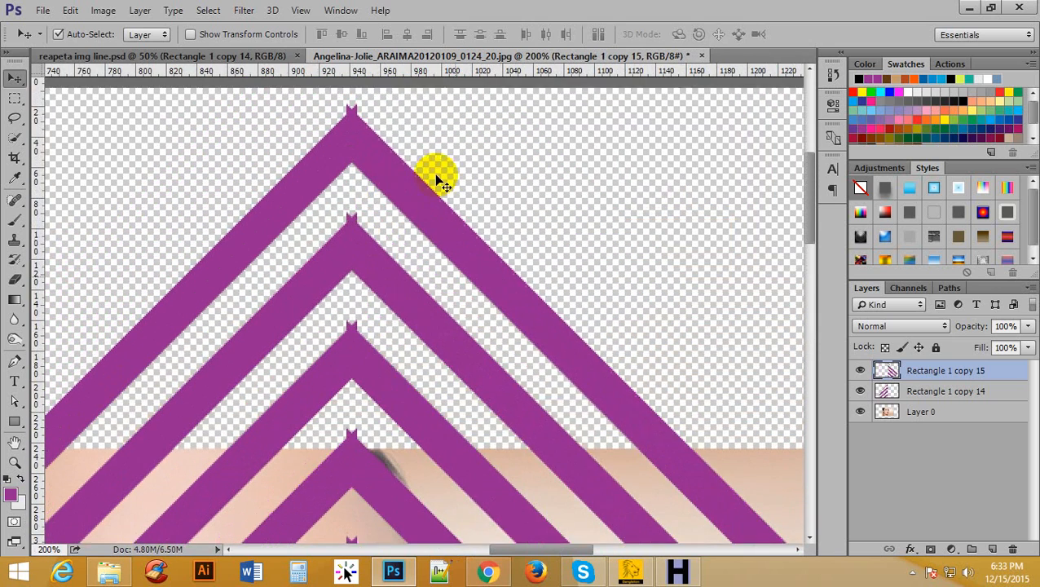
pyautogui.moveTo(395, 172)
pyautogui.mouseDown()
pyautogui.moveTo(422, 176)
pyautogui.moveTo(404, 182)
pyautogui.mouseUp()
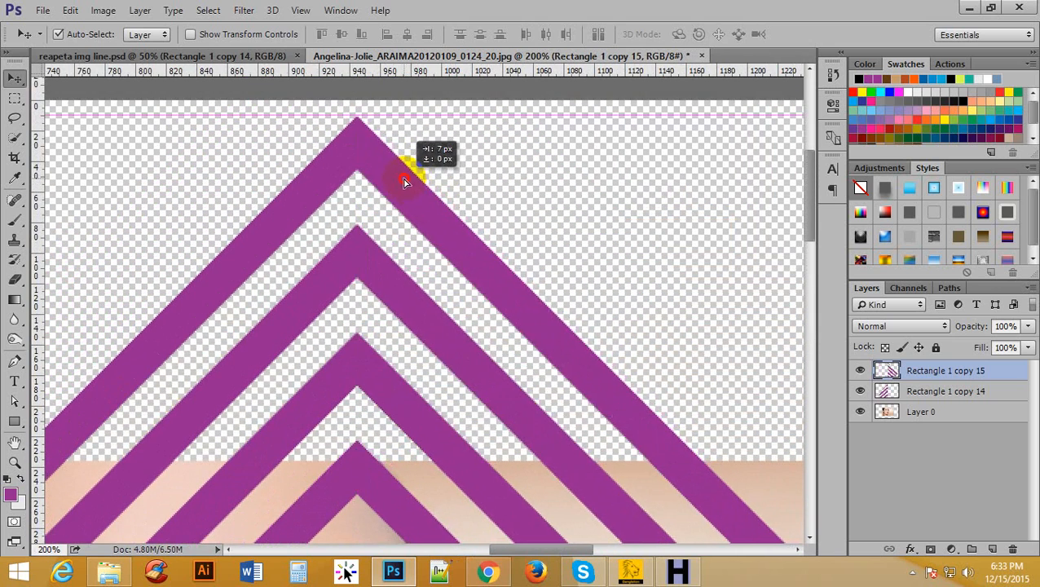
pyautogui.scroll(-3, 453, 271)
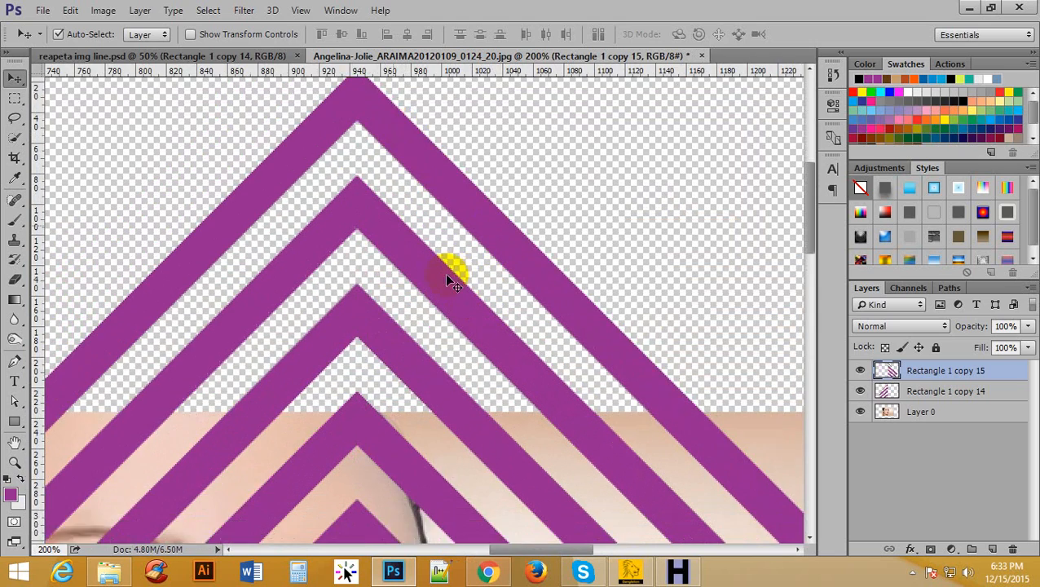
# Examine the center seam where the two stripe halves meet, both close up and across the full pattern.
pyautogui.keyDown('alt'); pyautogui.click(457, 241); pyautogui.keyUp('alt')
pyautogui.keyDown('alt'); pyautogui.click(457, 238); pyautogui.keyUp('alt')
pyautogui.keyDown('alt'); pyautogui.click(458, 236); pyautogui.keyUp('alt')
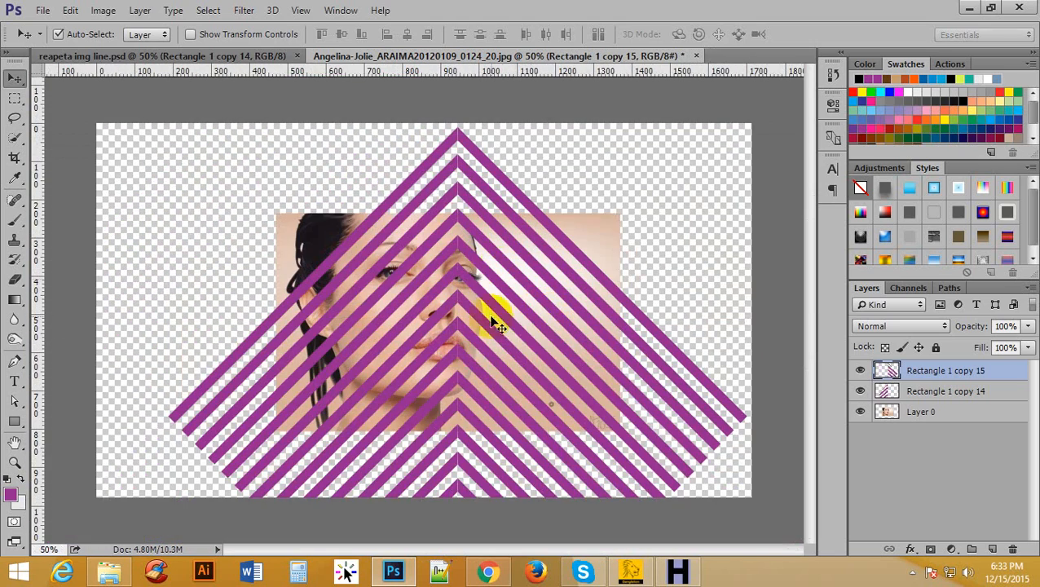
pyautogui.keyDown('ctrl'); pyautogui.click(495, 440); pyautogui.keyUp('ctrl')
pyautogui.keyDown('ctrl'); pyautogui.click(503, 230); pyautogui.keyUp('ctrl')
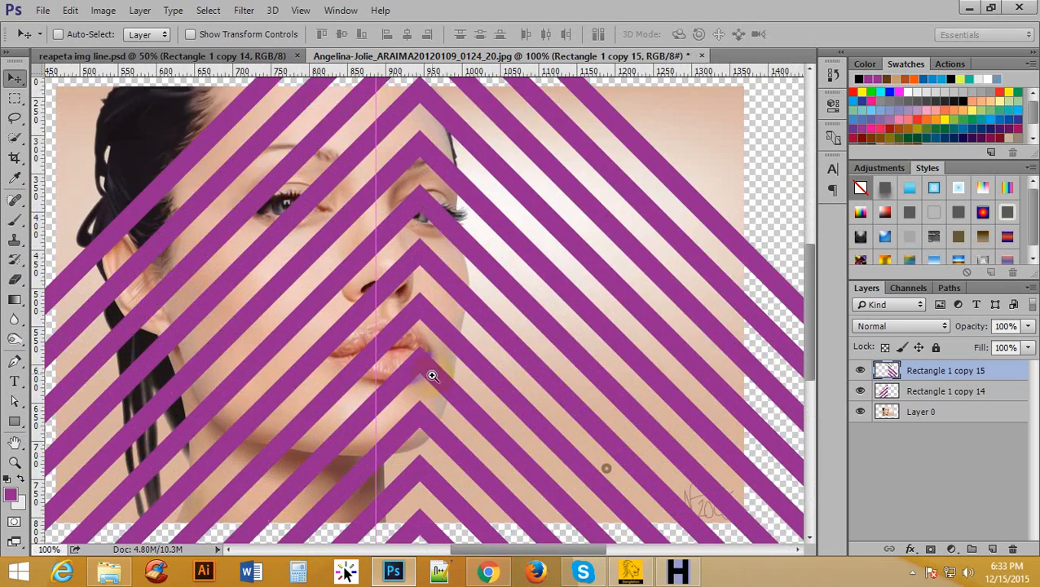
pyautogui.keyDown('alt'); pyautogui.click(470, 385); pyautogui.keyUp('alt')
pyautogui.keyDown('alt'); pyautogui.click(468, 383); pyautogui.keyUp('alt')
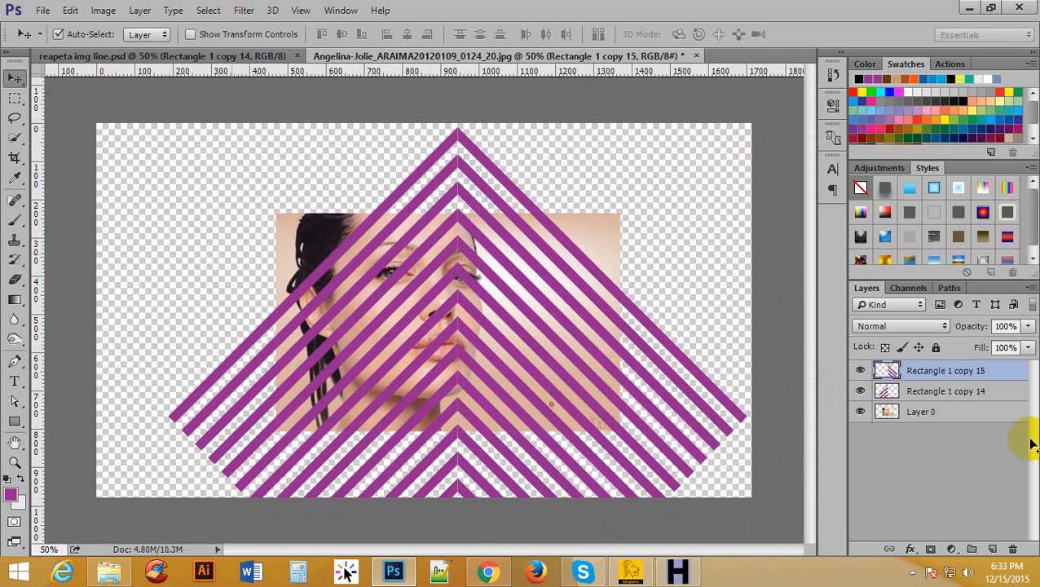
# Group the two stripe-half layers, and duplicate the group with the original hidden.
pyautogui.keyDown('shift'); pyautogui.click(966, 390); pyautogui.keyUp('shift')
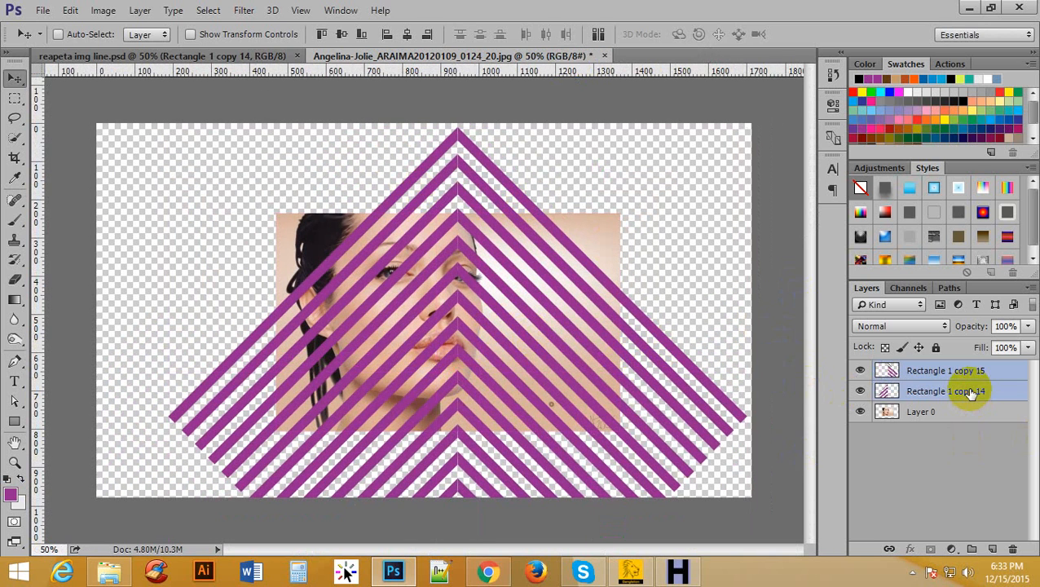
pyautogui.hotkey('ctrl', 'g')
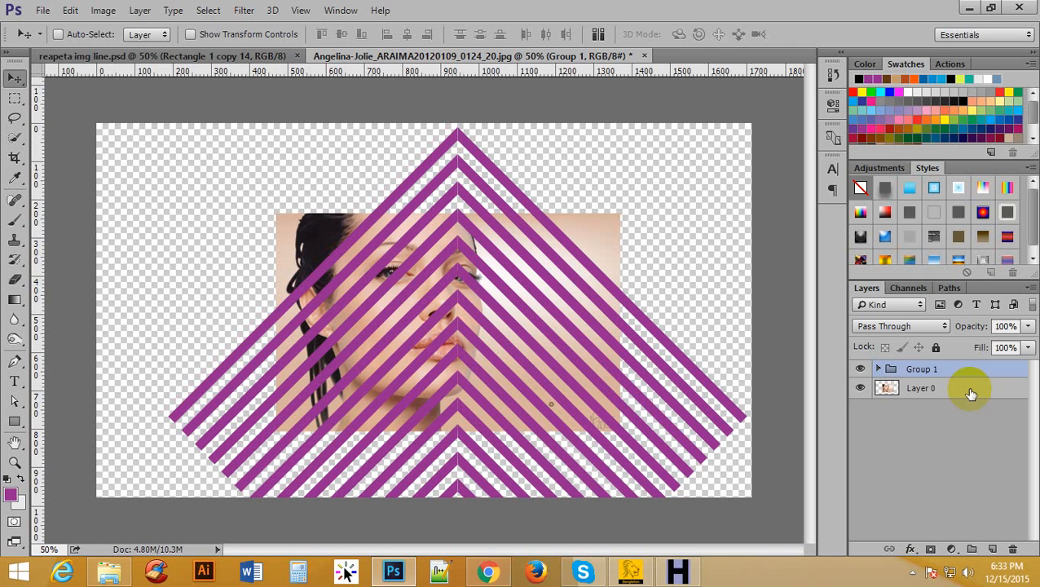
pyautogui.hotkey('ctrl', 'j')
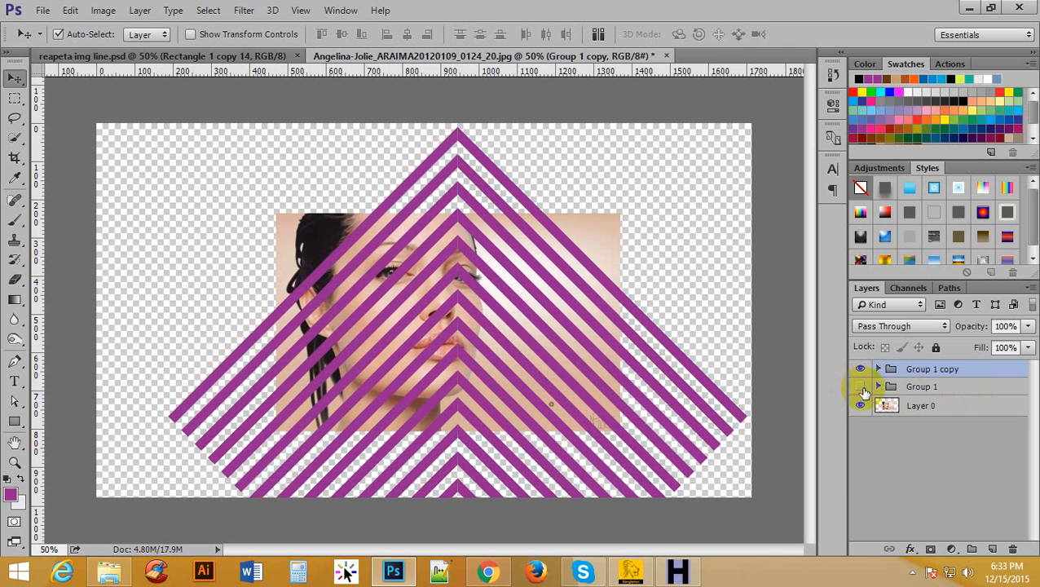
# Merge the duplicated group into a single layer and nudge the photo layer slightly beneath the chevrons.
pyautogui.rightClick(929, 369)
pyautogui.press('Escape')
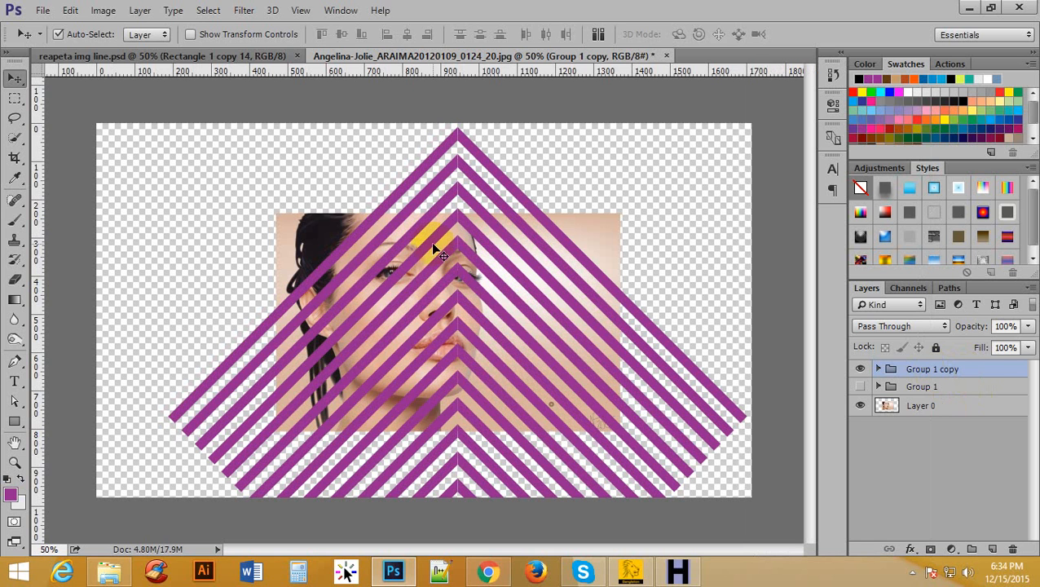
pyautogui.click(137, 9)
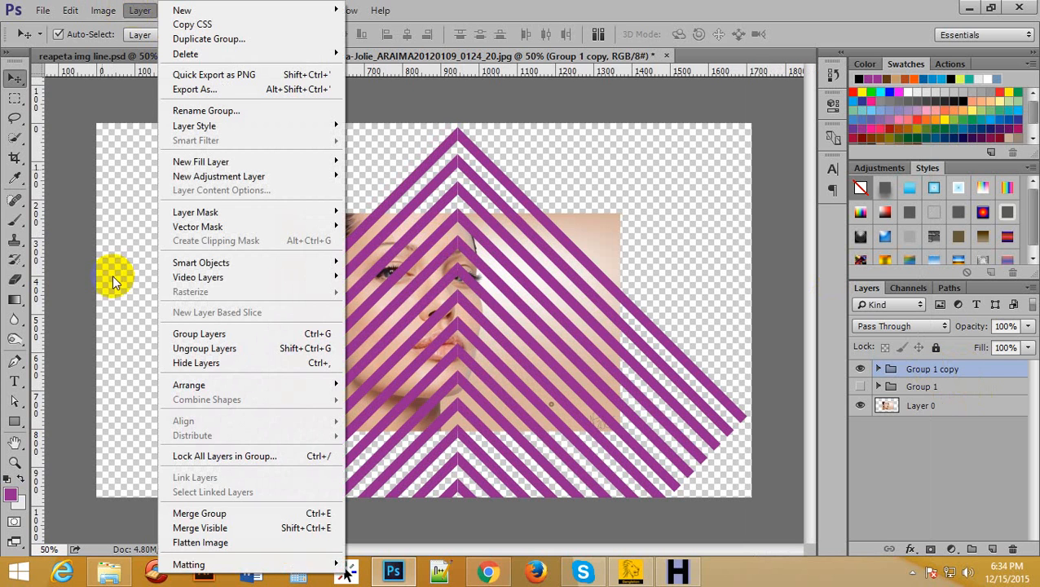
pyautogui.click(244, 518)
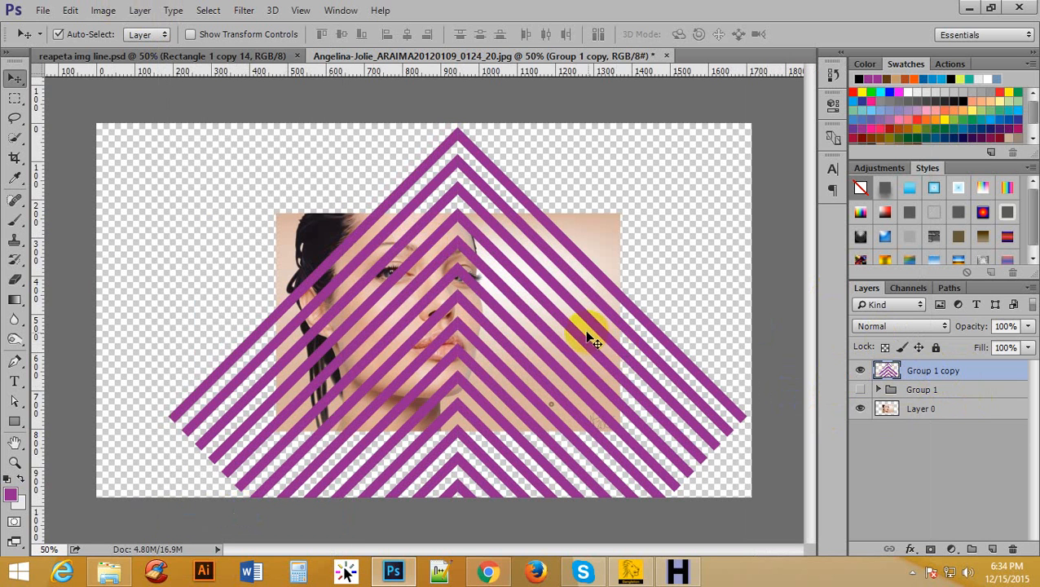
pyautogui.hotkey('ctrl', '-')
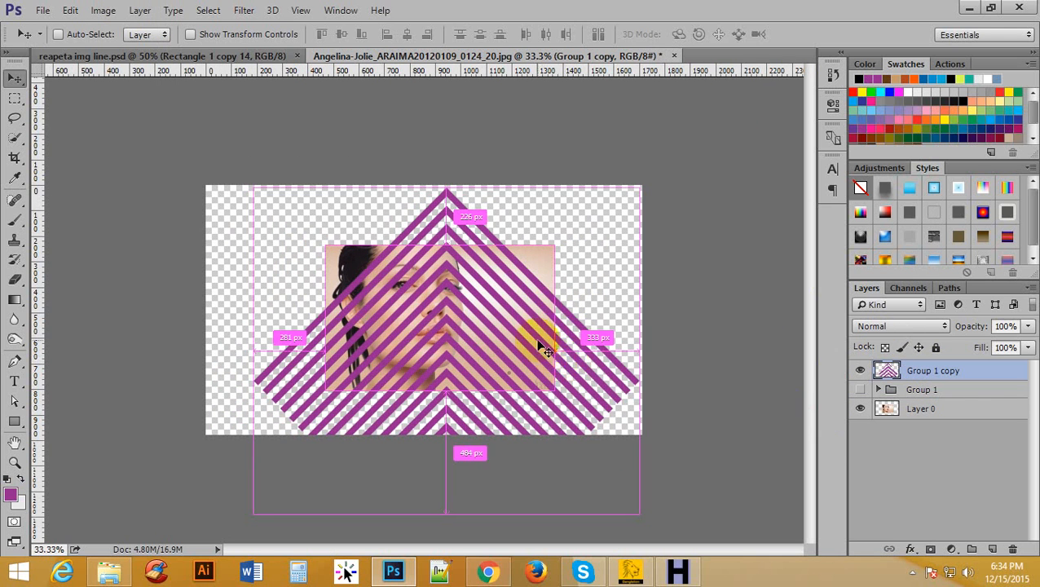
pyautogui.moveTo(515, 336); pyautogui.dragTo(515, 339)
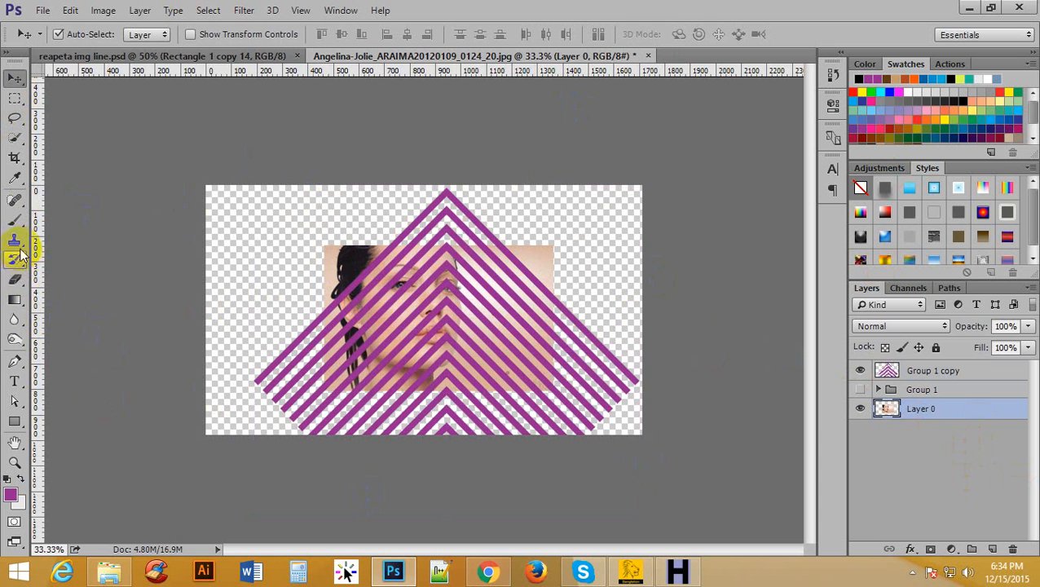
# Fit the crop frame to all four edges of the portrait photo, excluding the transparent canvas around it.
pyautogui.click(18, 161)
pyautogui.click(73, 159)
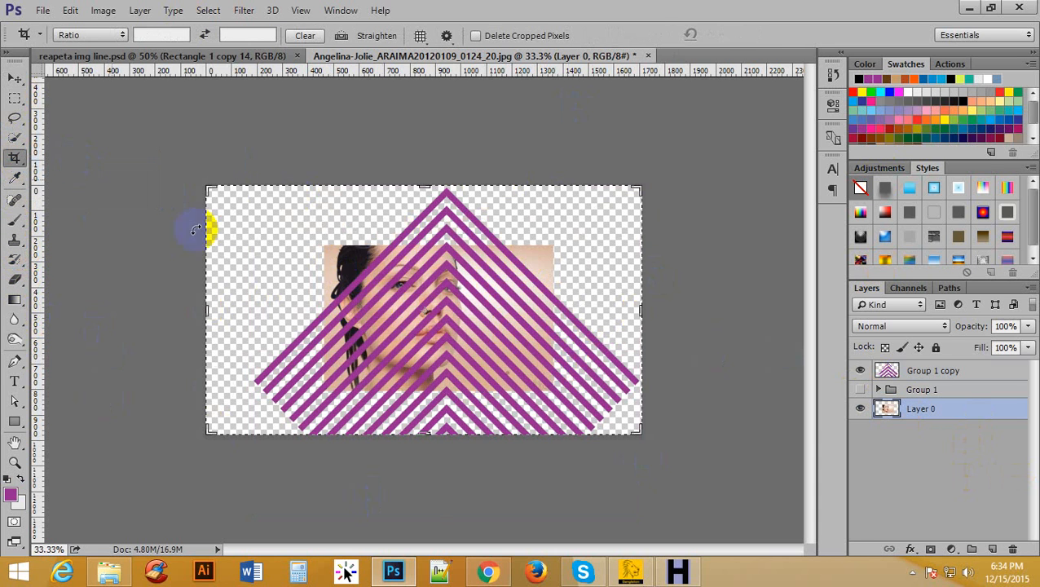
pyautogui.moveTo(201, 313); pyautogui.dragTo(261, 307)
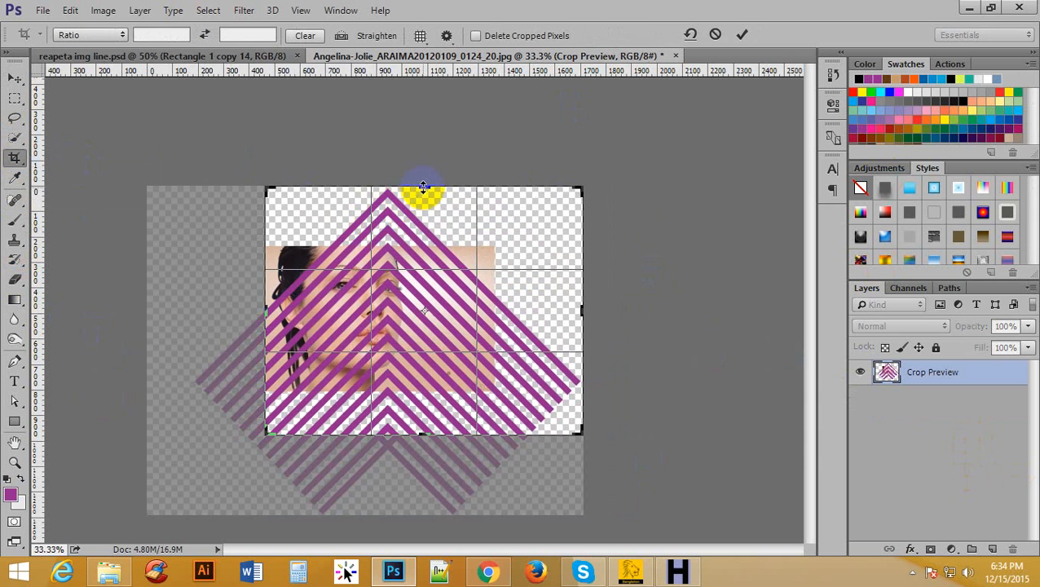
pyautogui.moveTo(423, 186); pyautogui.dragTo(413, 208)
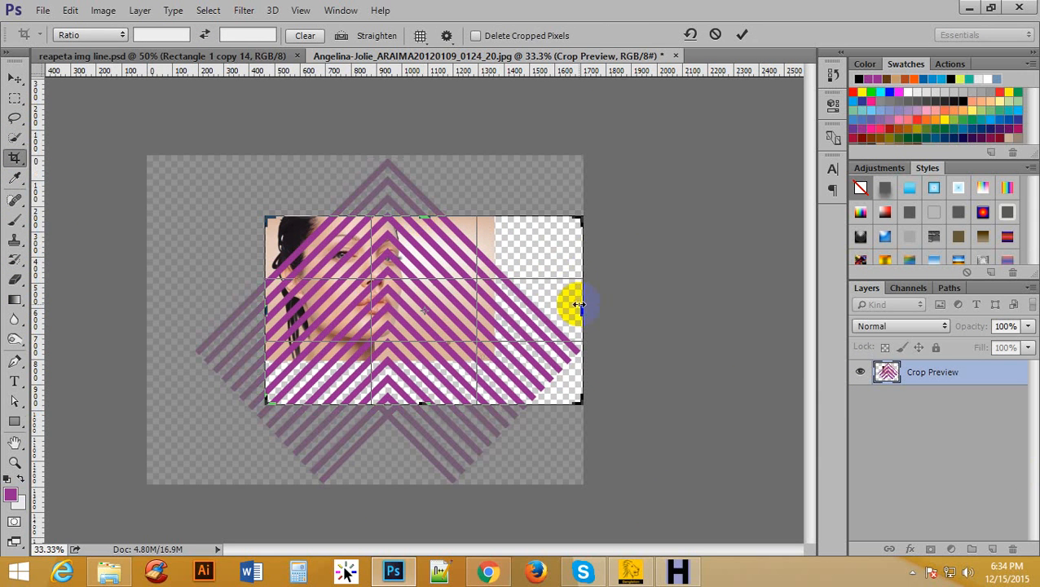
pyautogui.moveTo(580, 304); pyautogui.dragTo(538, 297)
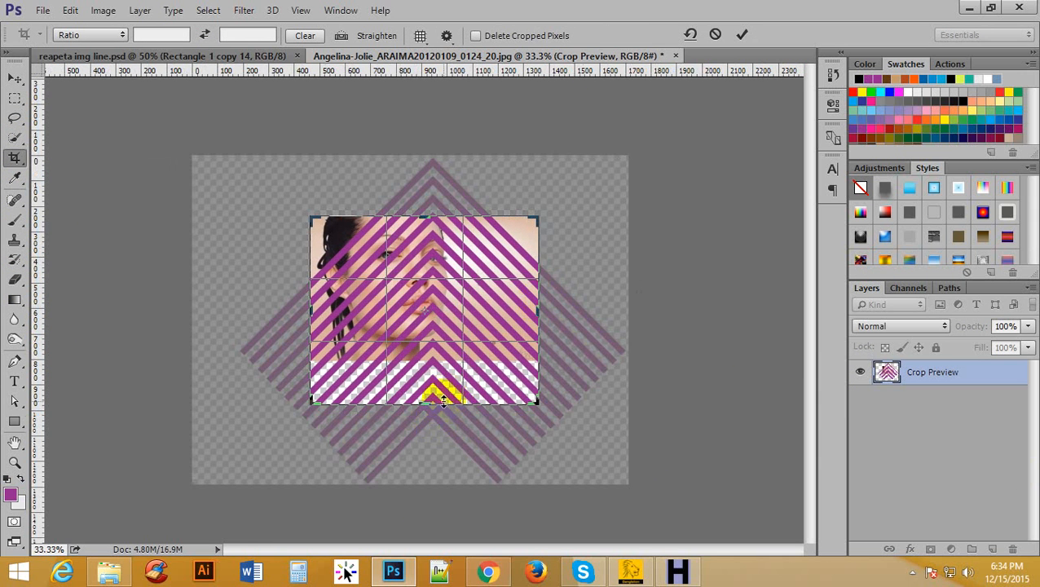
pyautogui.moveTo(423, 410); pyautogui.dragTo(430, 383)
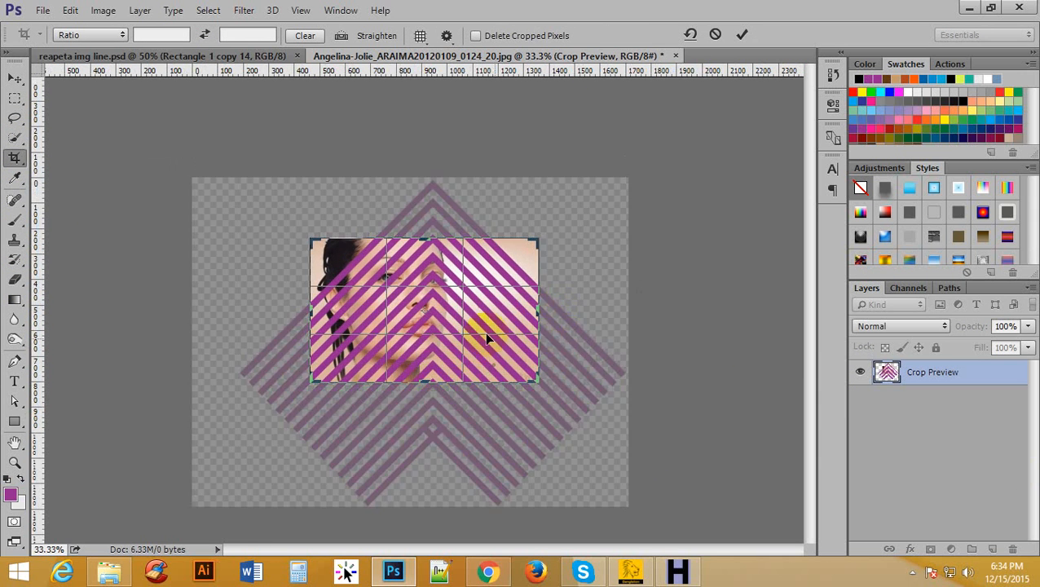
# Enable Delete Cropped Pixels and apply the crop to the photo's edges.
pyautogui.press('ctrl')
pyautogui.keyDown('ctrl'); pyautogui.click(444, 269); pyautogui.keyUp('ctrl')
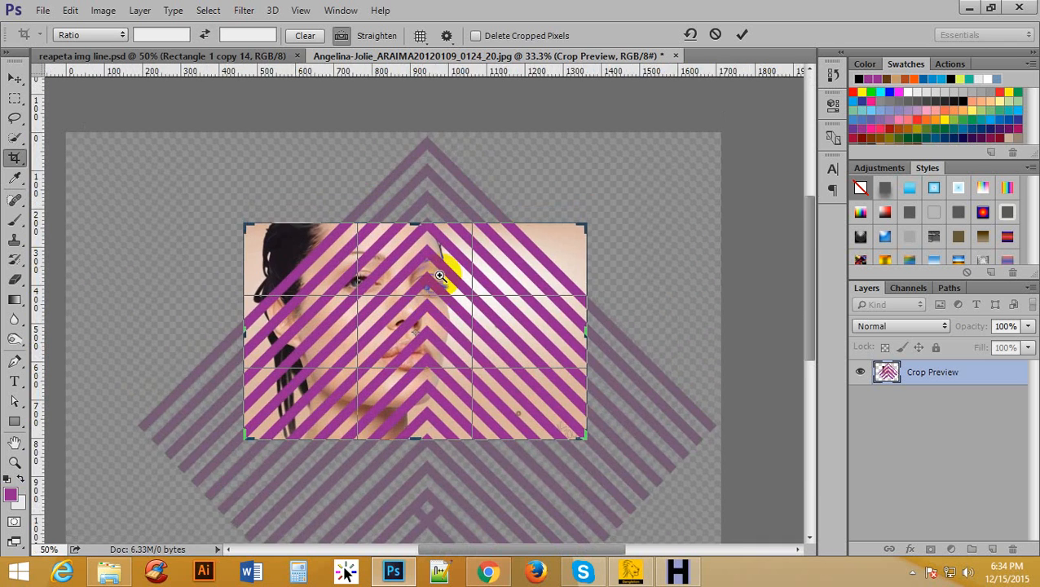
pyautogui.keyDown('ctrl'); pyautogui.click(443, 268); pyautogui.keyUp('ctrl')
pyautogui.moveTo(391, 195)
pyautogui.mouseDown()
pyautogui.moveTo(404, 153)
pyautogui.moveTo(405, 190)
pyautogui.mouseUp()
pyautogui.scroll(3, 400, 228)
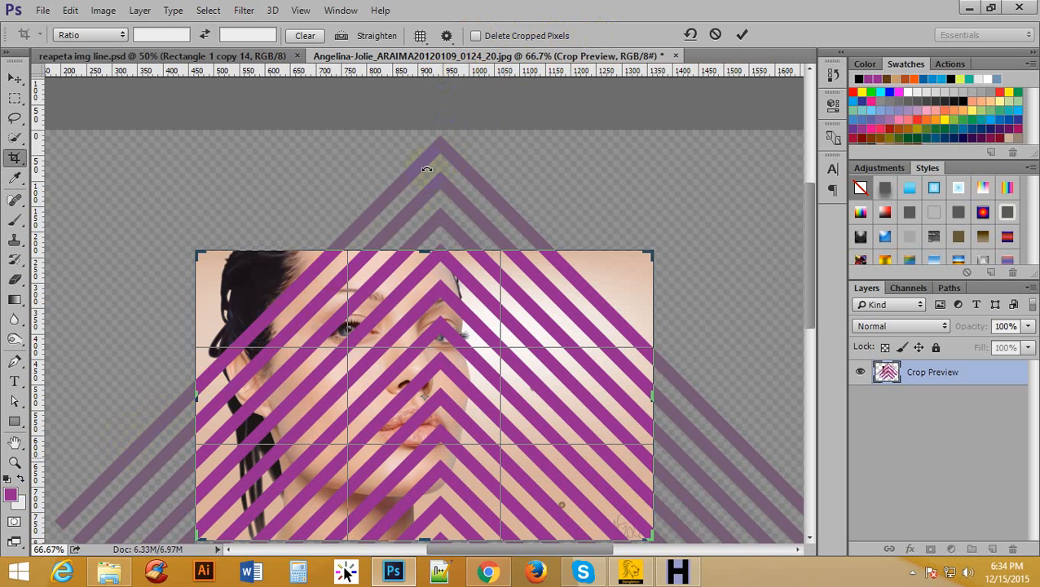
pyautogui.click(475, 36)
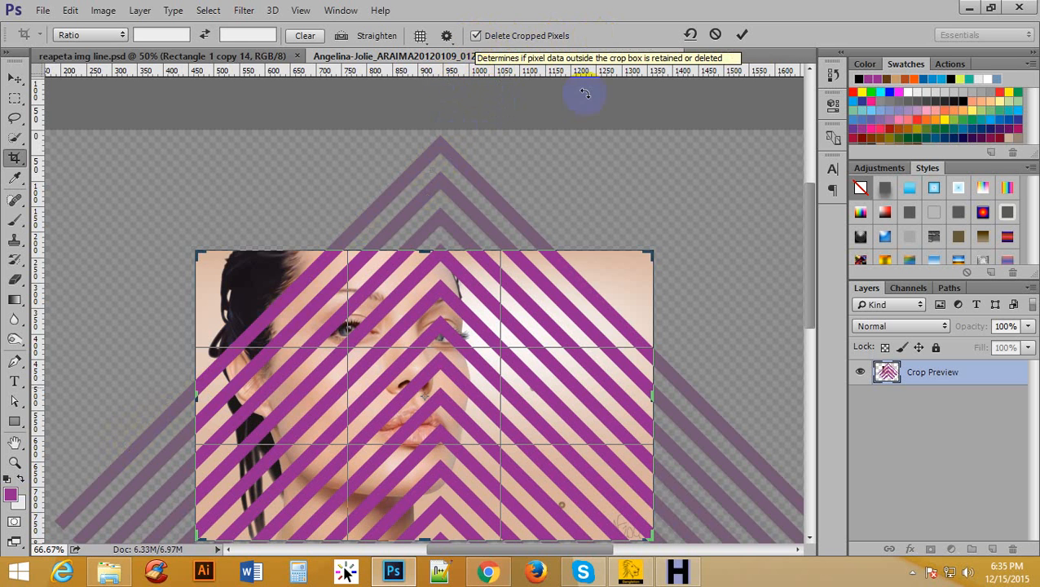
pyautogui.click(741, 35)
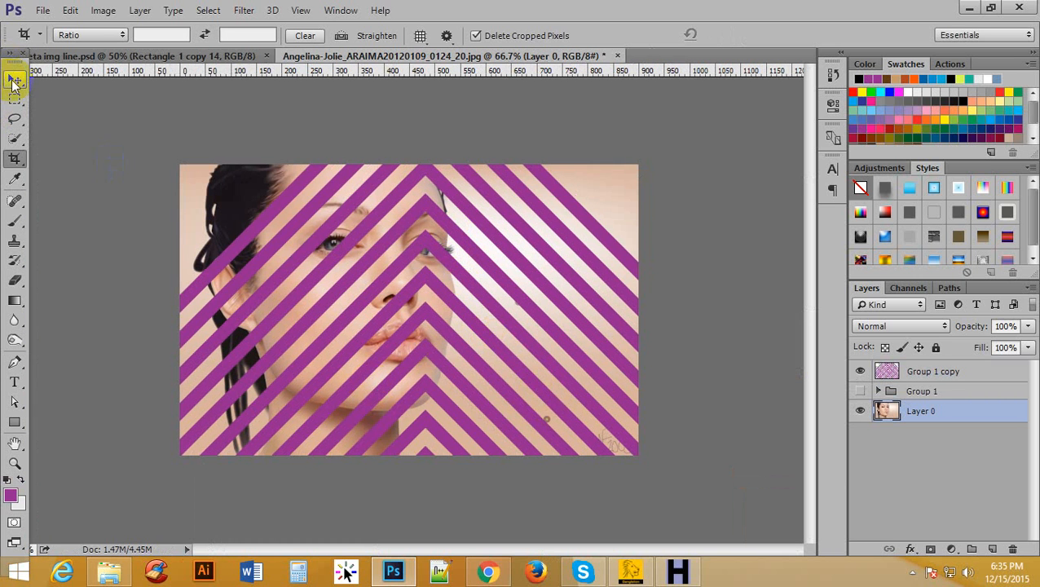
# Try to shift the chevron layer over the cropped photo, and undo back to the uncropped canvas.
pyautogui.click(14, 80)
pyautogui.moveTo(501, 213)
pyautogui.mouseDown()
pyautogui.moveTo(485, 250)
pyautogui.moveTo(479, 196)
pyautogui.moveTo(487, 205)
pyautogui.mouseUp()
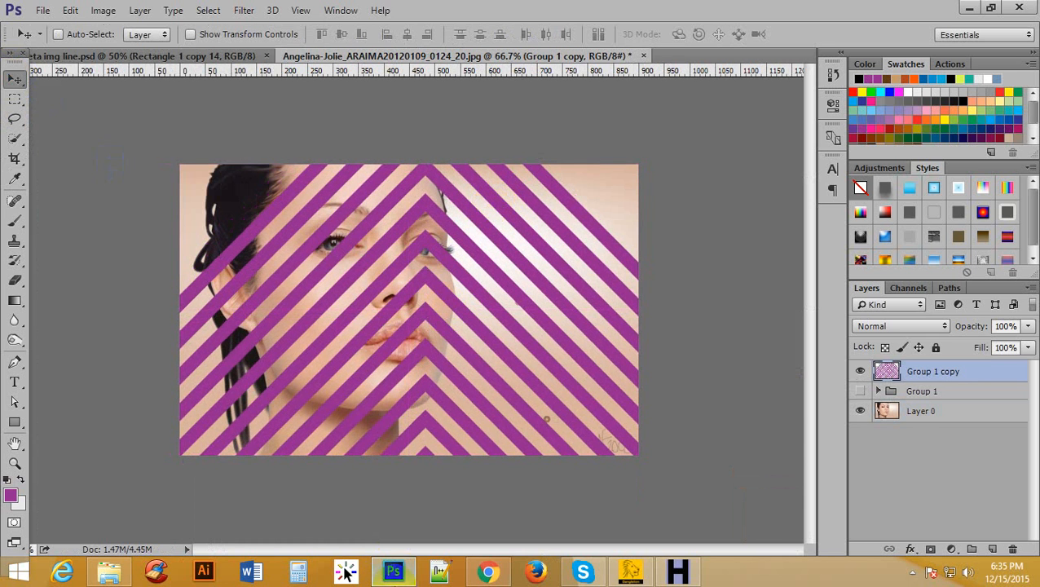
pyautogui.hotkey('ctrl', 'alt', 'z')
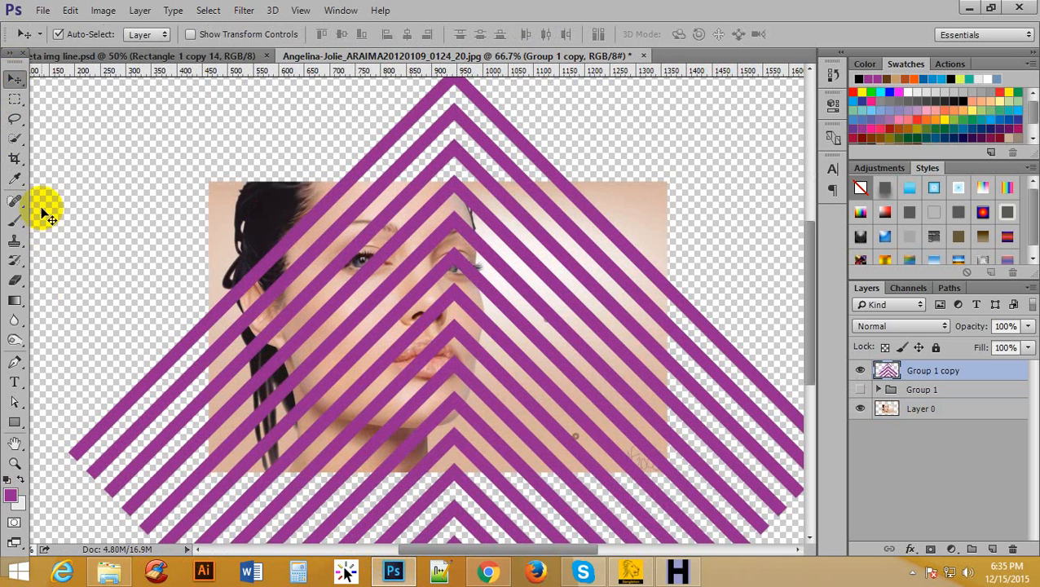
# Crop the canvas to the portrait photo's edges with Delete Cropped Pixels turned off.
pyautogui.click(15, 159)
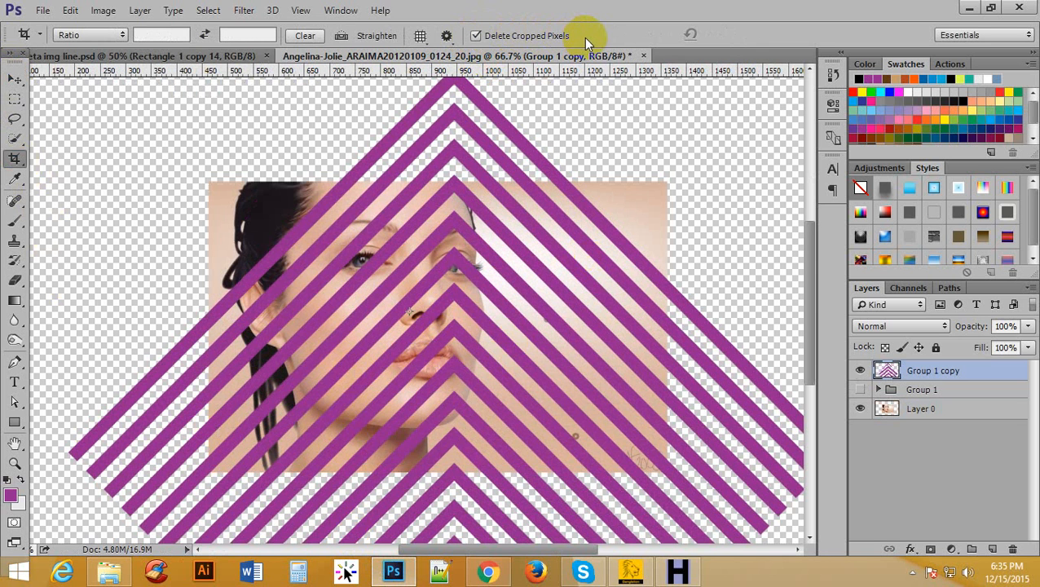
pyautogui.click(476, 36)
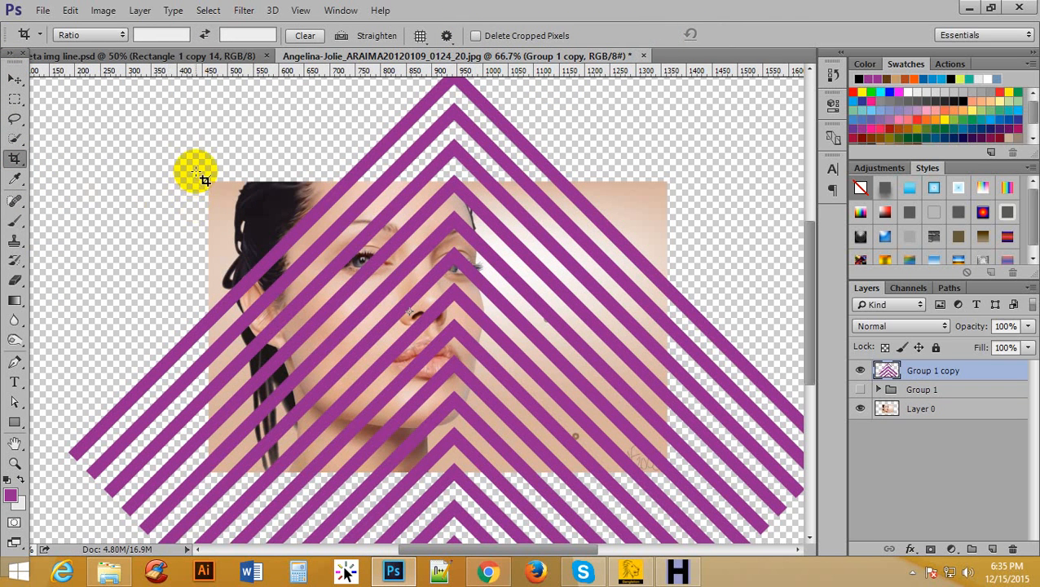
pyautogui.moveTo(203, 181); pyautogui.dragTo(669, 471)
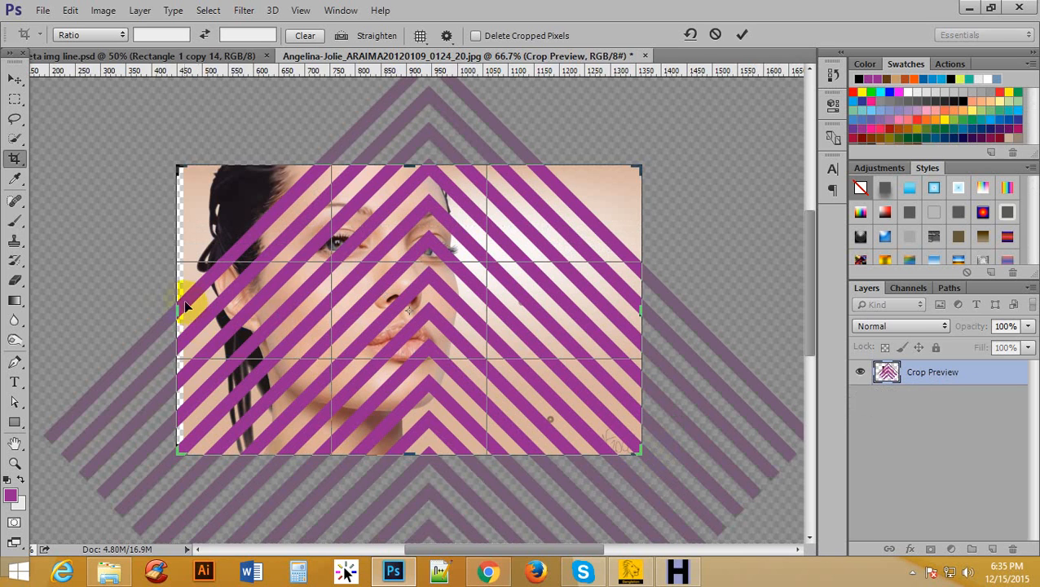
pyautogui.moveTo(176, 308)
pyautogui.mouseDown()
pyautogui.moveTo(225, 290)
pyautogui.moveTo(51, 263)
pyautogui.moveTo(183, 310)
pyautogui.mouseUp()
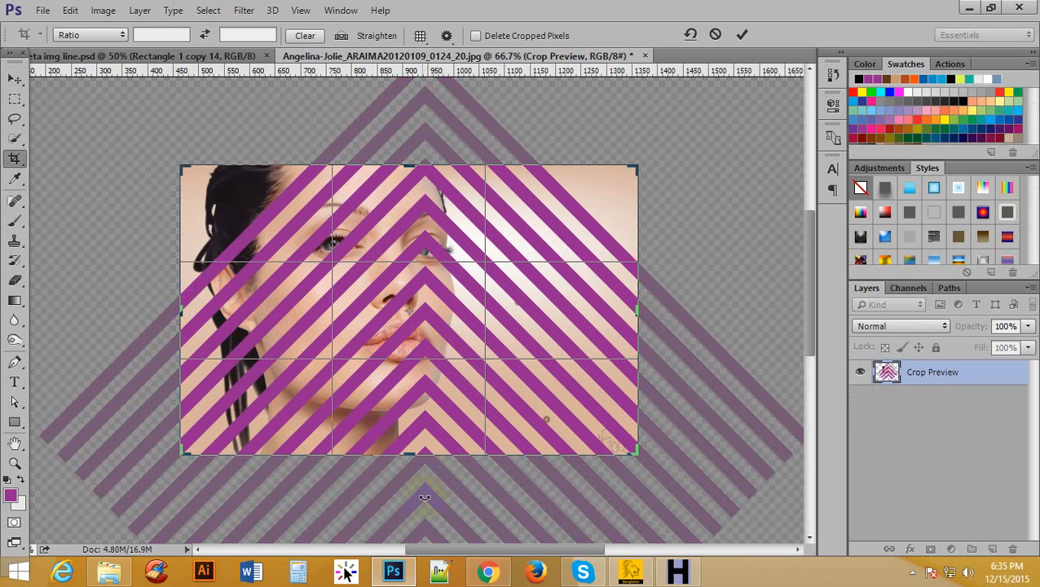
pyautogui.moveTo(410, 453); pyautogui.dragTo(411, 454)
pyautogui.click(742, 35)
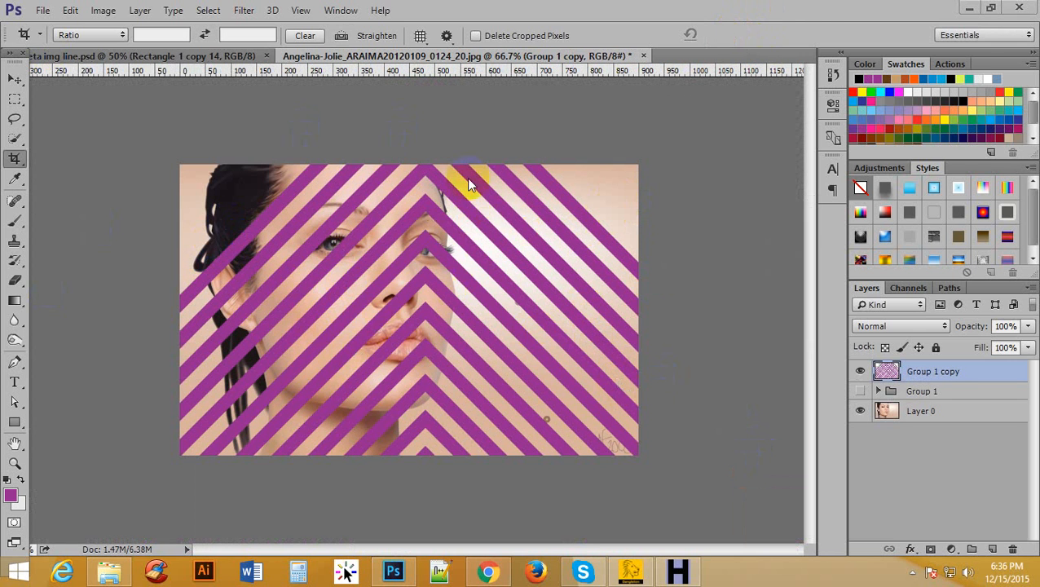
# Compare with the finished striped portrait in the other open document, and hide the merged chevron layer in this one.
pyautogui.click(139, 56)
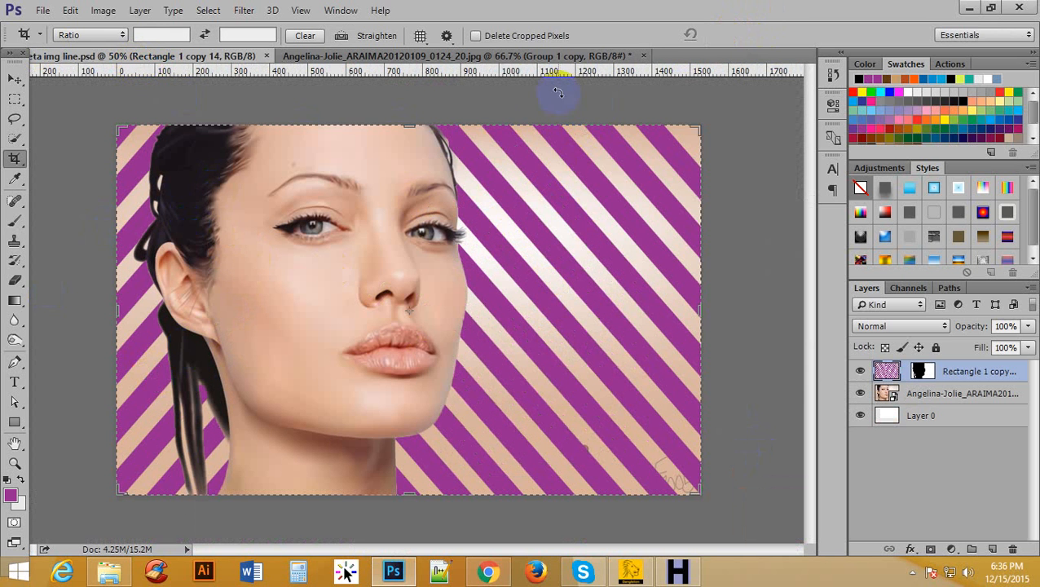
pyautogui.click(466, 55)
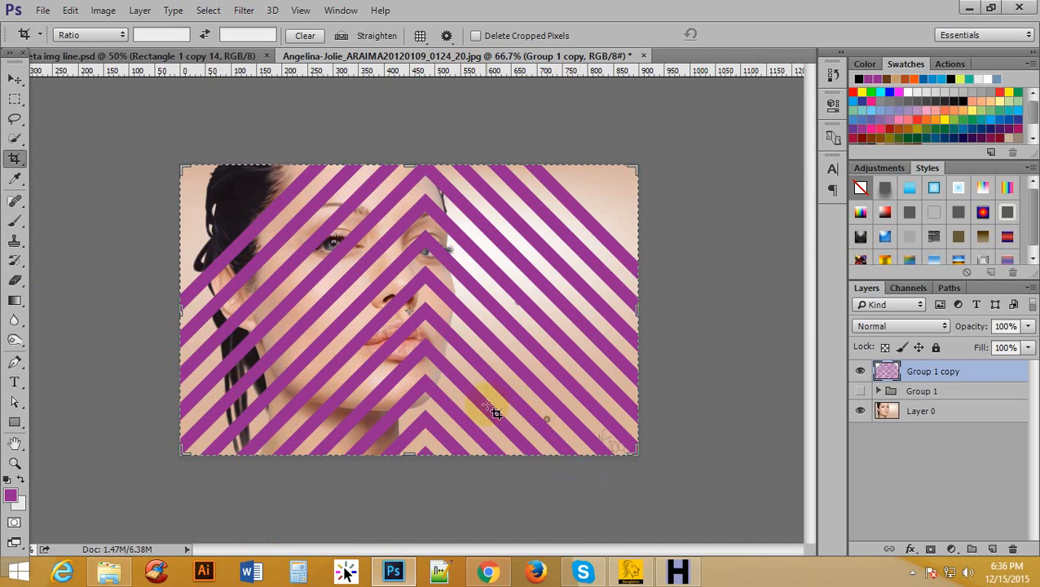
pyautogui.keyDown('ctrl'); pyautogui.click(487, 305); pyautogui.keyUp('ctrl')
pyautogui.keyDown('ctrl'); pyautogui.keyDown('alt'); pyautogui.click(507, 301); pyautogui.keyUp('alt'); pyautogui.keyUp('ctrl')
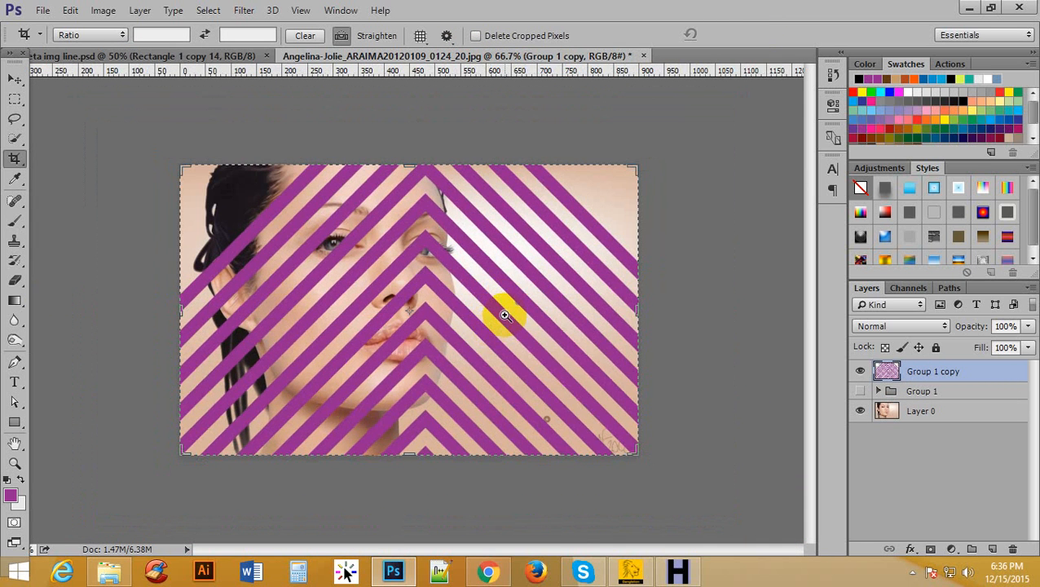
pyautogui.click(863, 371)
pyautogui.click(14, 82)
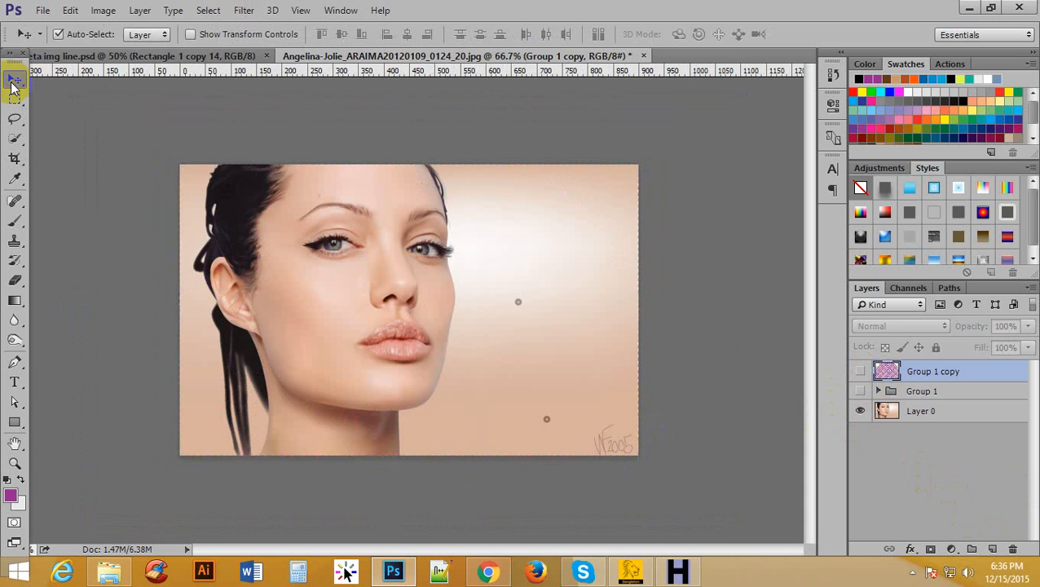
pyautogui.keyDown('ctrl'); pyautogui.click(378, 275); pyautogui.keyUp('ctrl')
pyautogui.keyDown('ctrl'); pyautogui.keyDown('alt'); pyautogui.click(414, 273); pyautogui.keyUp('alt'); pyautogui.keyUp('ctrl')
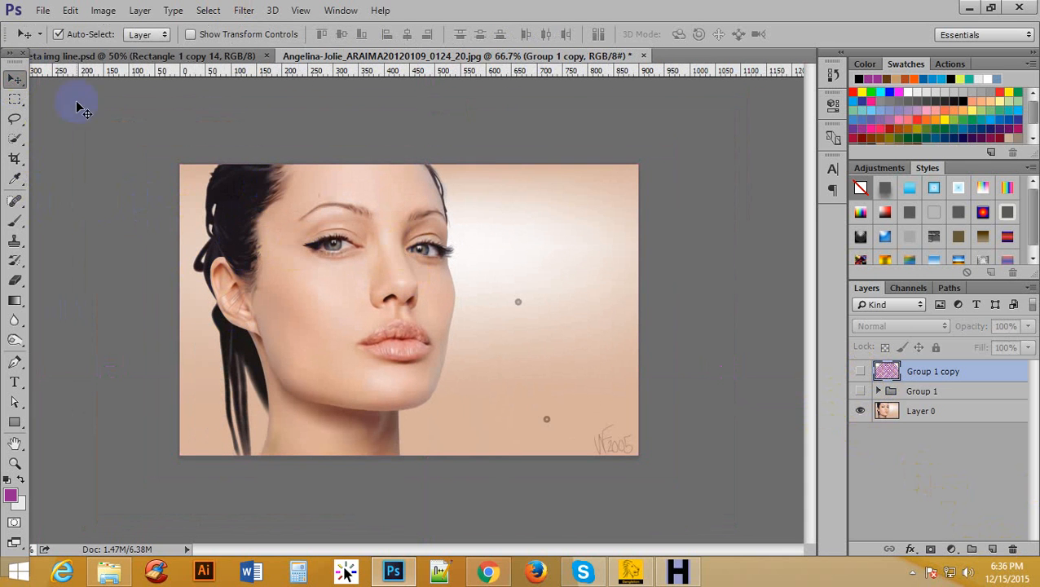
# Quick-select the woman's hair, face and neck on the photo layer, using a brush size of 25.
pyautogui.moveTo(15, 140); pyautogui.dragTo(90, 139)
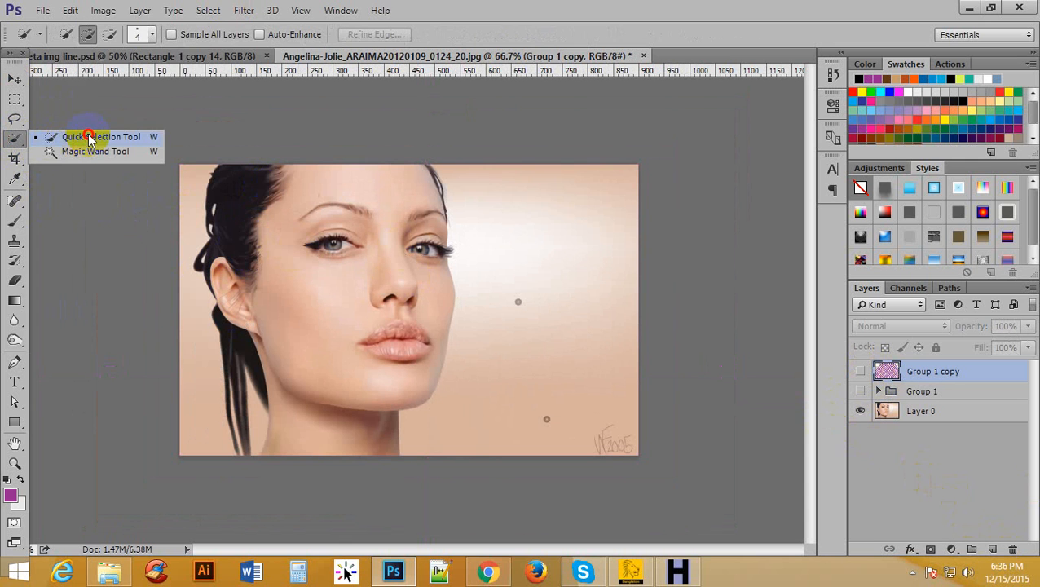
pyautogui.moveTo(88, 139); pyautogui.dragTo(90, 139)
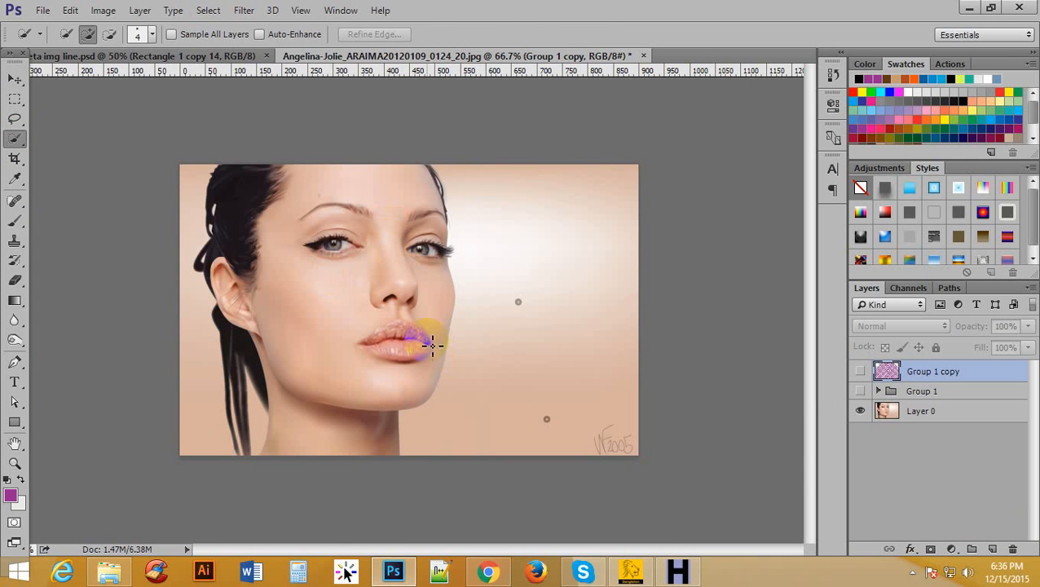
pyautogui.press(']')
pyautogui.press(']')
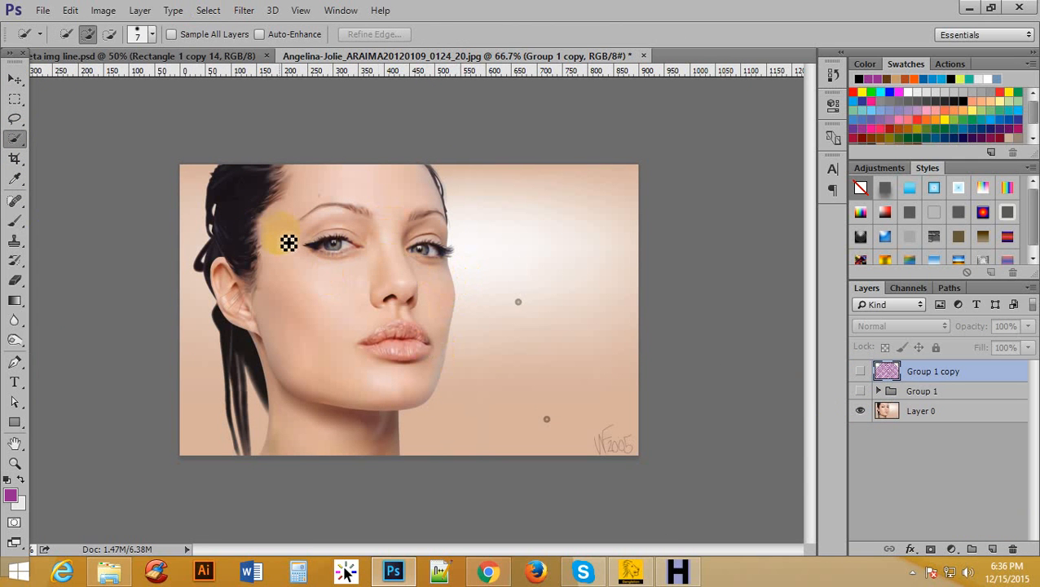
pyautogui.moveTo(277, 235)
pyautogui.mouseDown()
pyautogui.moveTo(265, 186)
pyautogui.moveTo(268, 194)
pyautogui.mouseUp()
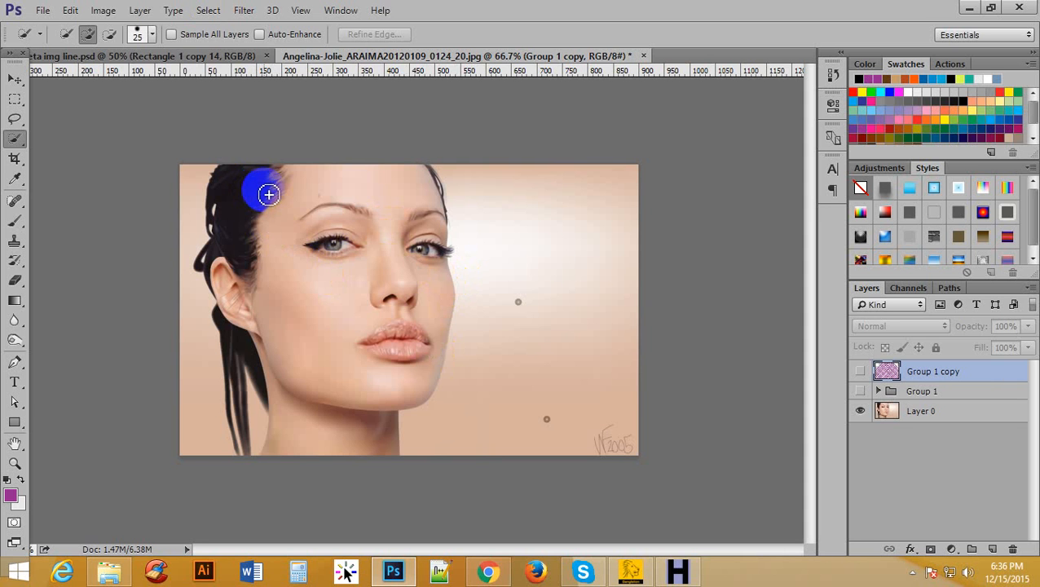
pyautogui.moveTo(271, 194)
pyautogui.mouseDown()
pyautogui.moveTo(247, 171)
pyautogui.moveTo(447, 293)
pyautogui.moveTo(437, 388)
pyautogui.moveTo(412, 285)
pyautogui.mouseUp()
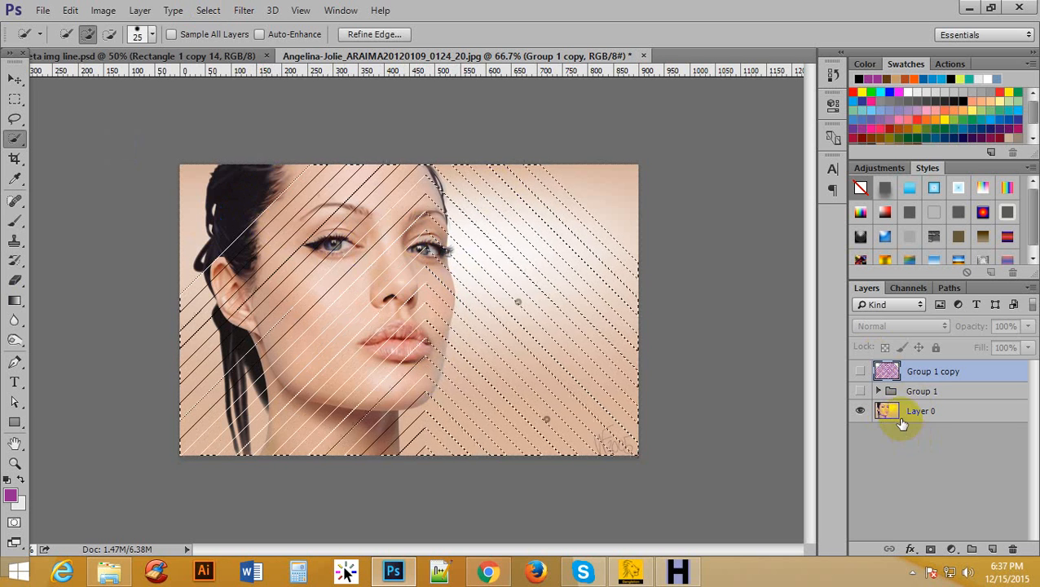
pyautogui.hotkey('ctrl', 'd')
pyautogui.click(894, 415)
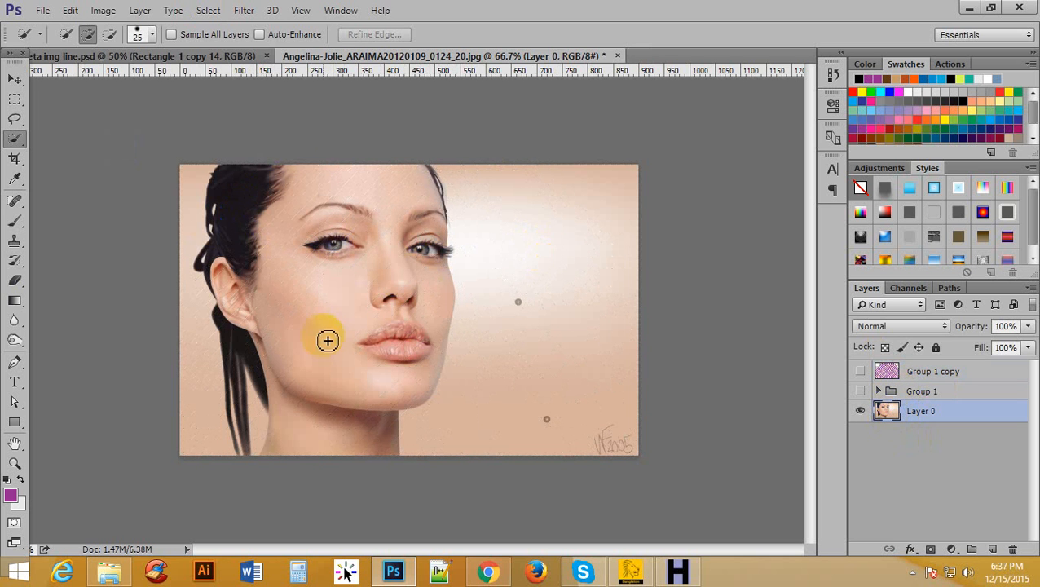
pyautogui.moveTo(266, 178)
pyautogui.mouseDown()
pyautogui.moveTo(400, 397)
pyautogui.moveTo(385, 439)
pyautogui.moveTo(393, 241)
pyautogui.moveTo(410, 200)
pyautogui.moveTo(318, 234)
pyautogui.moveTo(261, 364)
pyautogui.mouseUp()
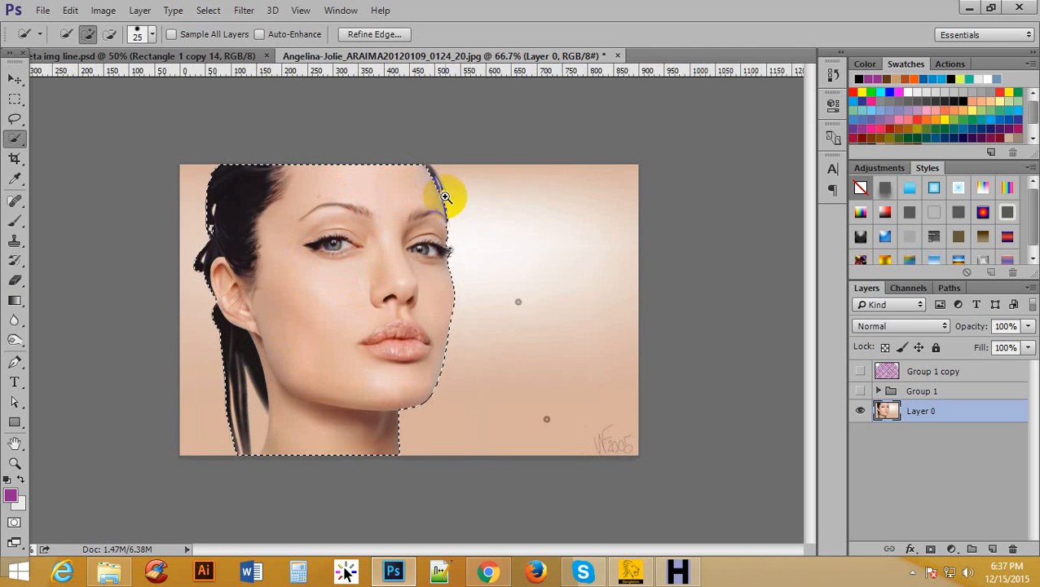
# Add the thin hair strands beside the forehead and the protruding eyelashes to the selection with brush size 8.
pyautogui.keyDown('ctrl'); pyautogui.click(447, 184); pyautogui.keyUp('ctrl')
pyautogui.keyDown('ctrl'); pyautogui.click(457, 172); pyautogui.keyUp('ctrl')
pyautogui.scroll(5, 465, 167)
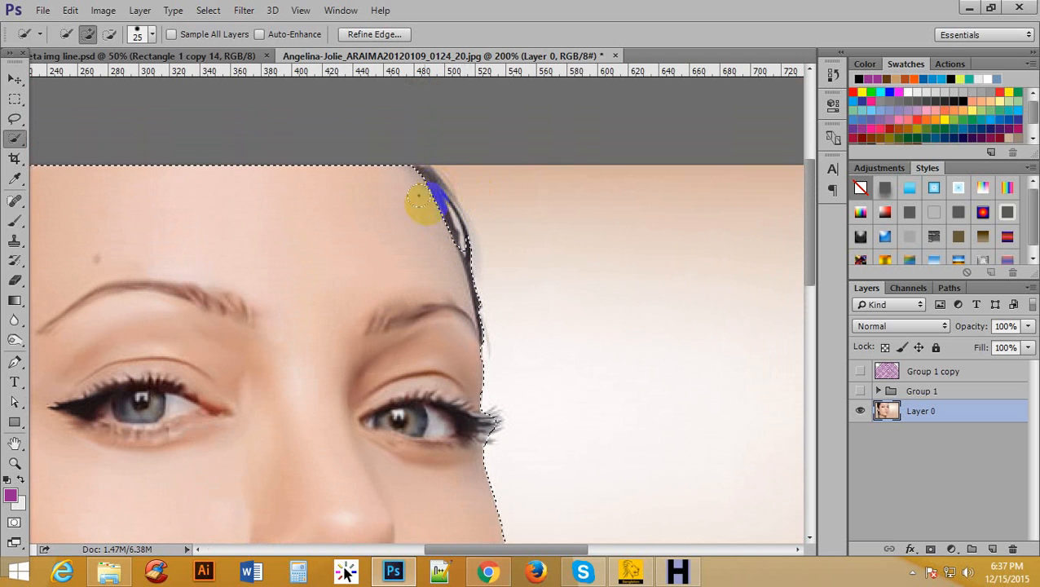
pyautogui.press('[')
pyautogui.press('[')
pyautogui.press('[')
pyautogui.press('[')
pyautogui.moveTo(422, 170); pyautogui.dragTo(437, 189)
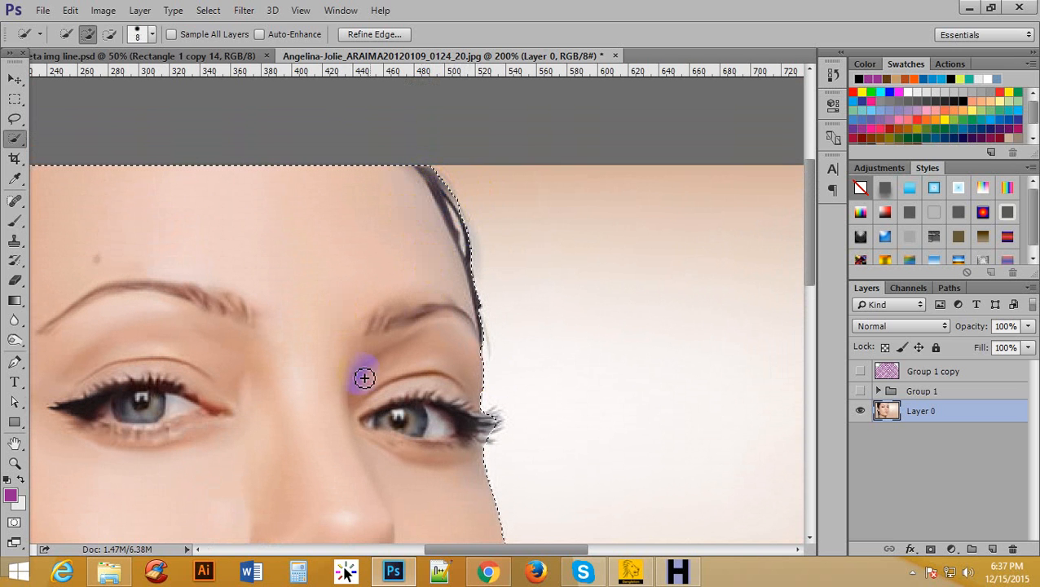
pyautogui.moveTo(505, 429); pyautogui.dragTo(499, 425)
# Subtract the background gaps between the hanging hair strands beside the neck from the selection, using brush size 4.
pyautogui.moveTo(198, 327); pyautogui.dragTo(700, 236)
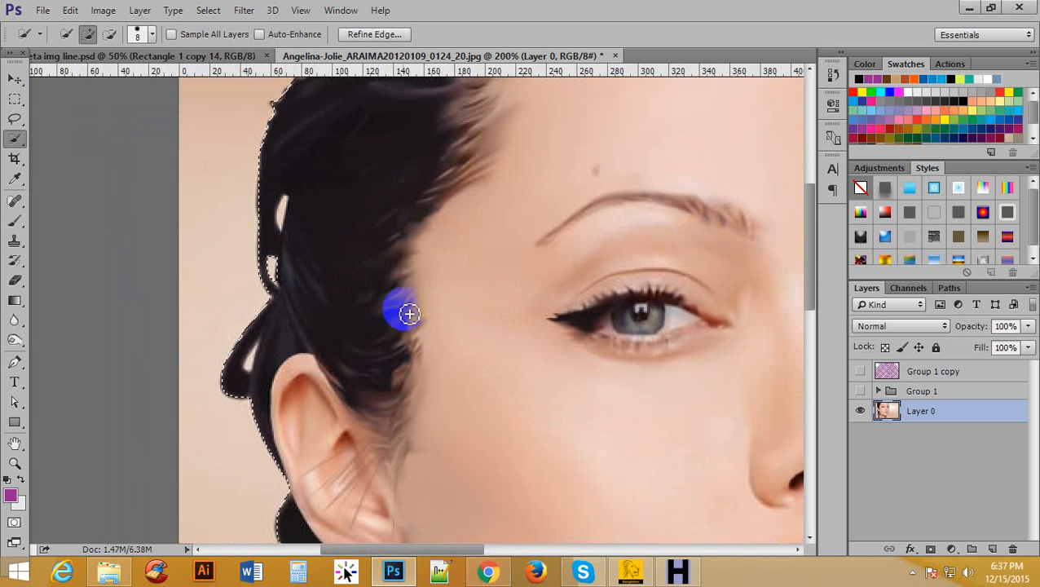
pyautogui.scroll(-5, 406, 330)
pyautogui.scroll(-10, 411, 361)
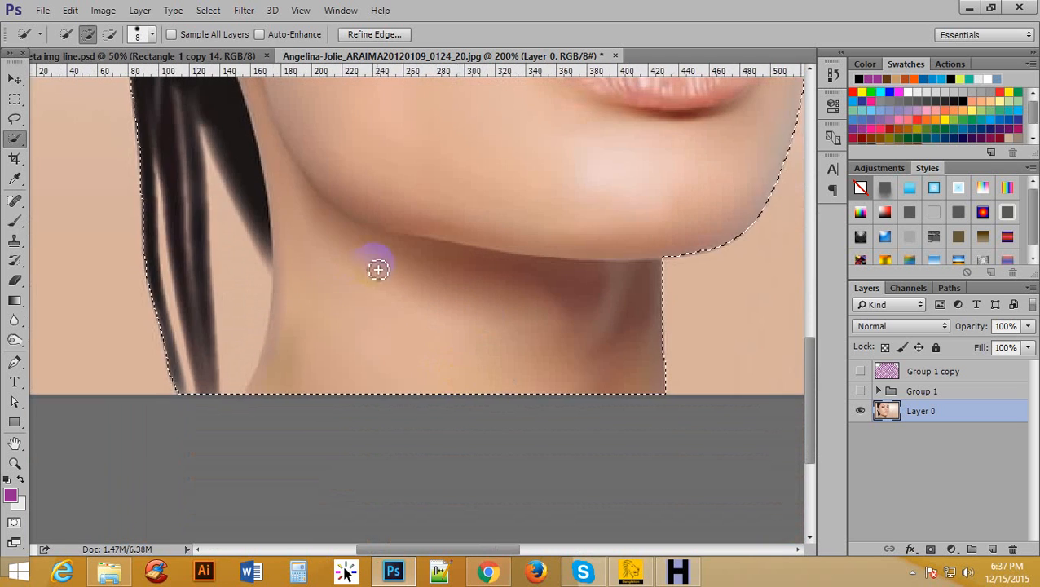
pyautogui.press('alt')
pyautogui.moveTo(225, 404)
pyautogui.mouseDown()
pyautogui.moveTo(242, 331)
pyautogui.moveTo(221, 270)
pyautogui.moveTo(227, 309)
pyautogui.mouseUp()
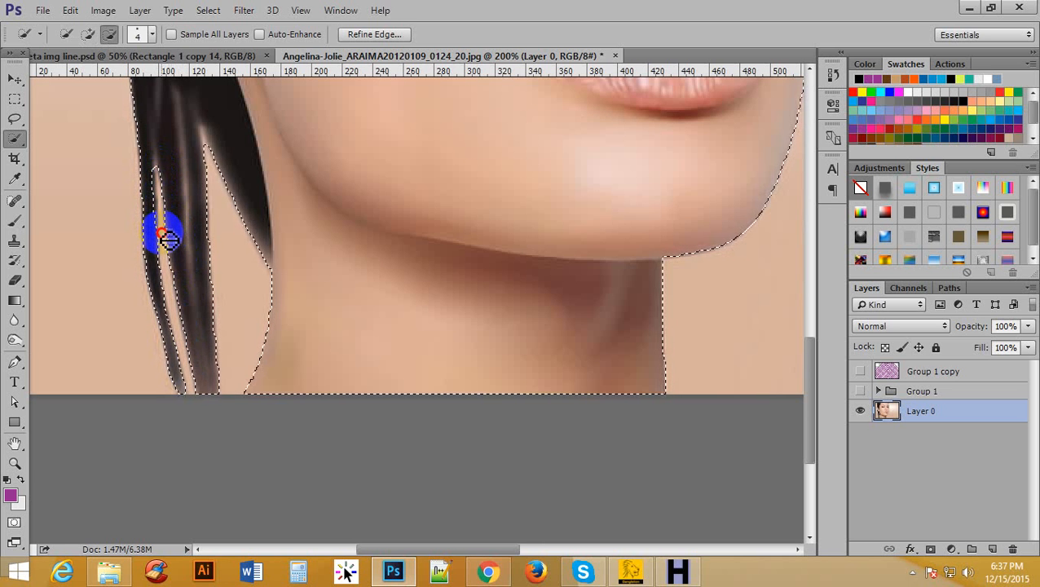
# Subtract the small background gaps inside the hair above and behind the ear from the selection.
pyautogui.scroll(10, 375, 244)
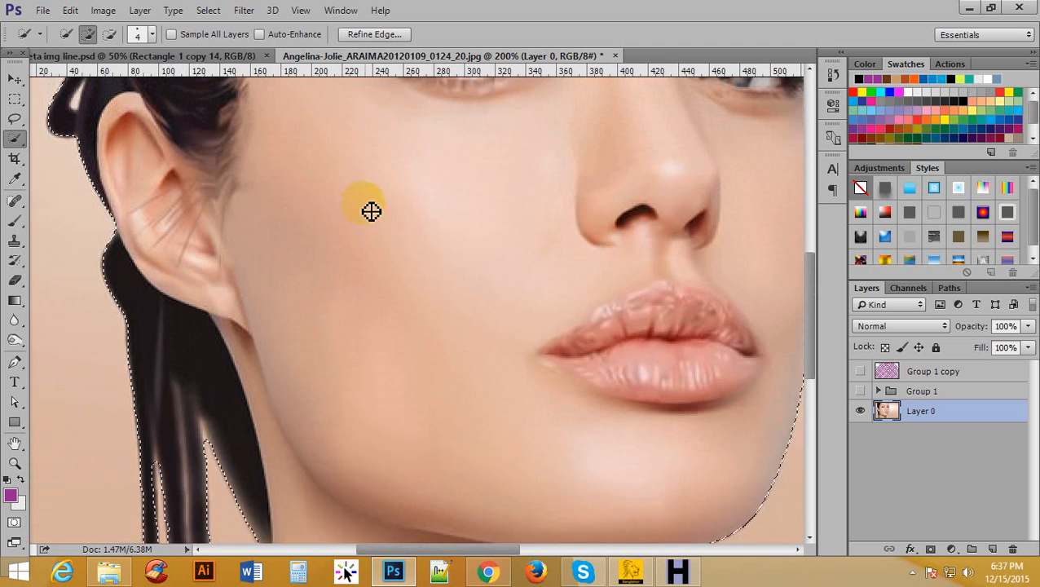
pyautogui.scroll(8, 367, 212)
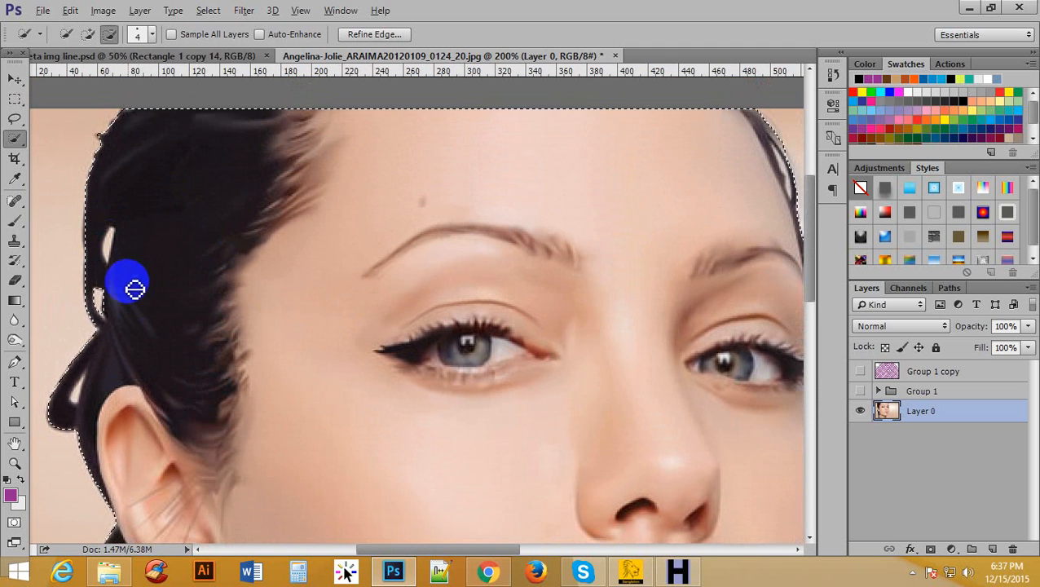
pyautogui.moveTo(134, 287)
pyautogui.mouseDown()
pyautogui.moveTo(115, 240)
pyautogui.moveTo(88, 390)
pyautogui.mouseUp()
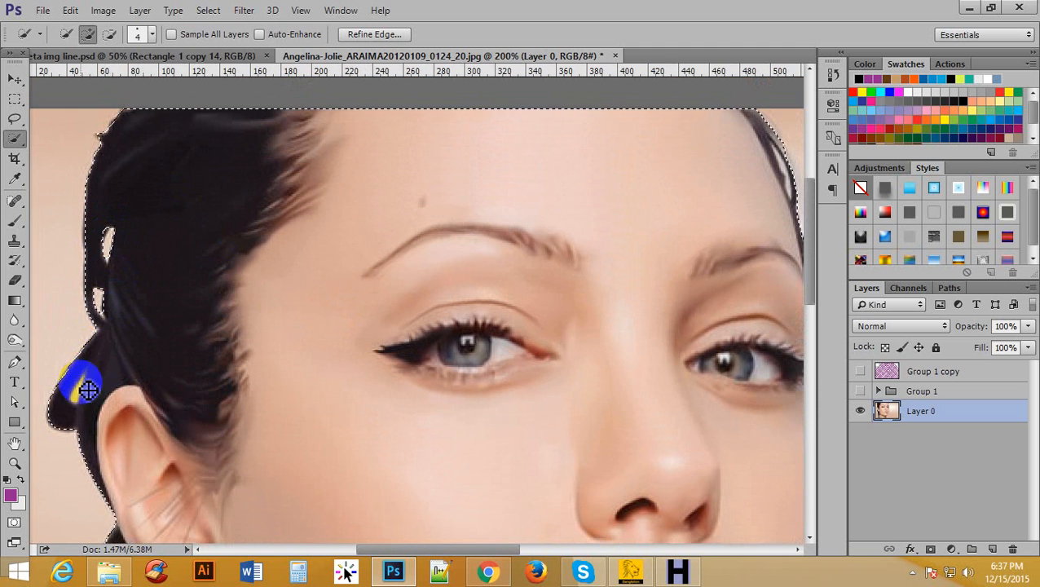
pyautogui.scroll(-2, 88, 389)
pyautogui.moveTo(84, 315); pyautogui.dragTo(85, 324)
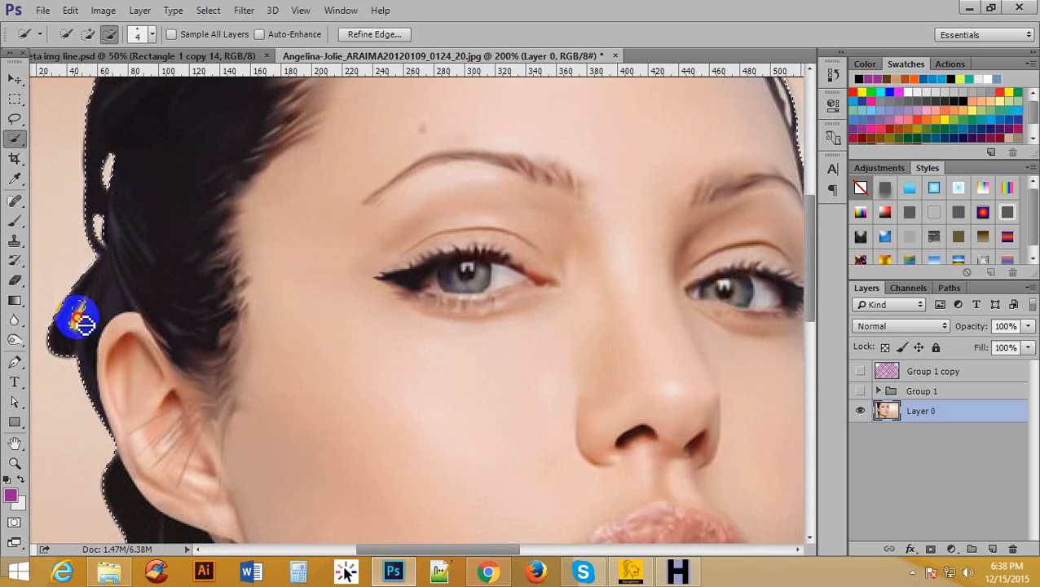
# Inspect the selection's edge around the forehead and eyelashes, and invert the selection to cover the background.
pyautogui.keyDown('ctrl'); pyautogui.keyDown('alt'); pyautogui.click(566, 137); pyautogui.keyUp('alt'); pyautogui.keyUp('ctrl')
pyautogui.keyDown('ctrl'); pyautogui.keyDown('alt'); pyautogui.click(567, 136); pyautogui.keyUp('alt'); pyautogui.keyUp('ctrl')
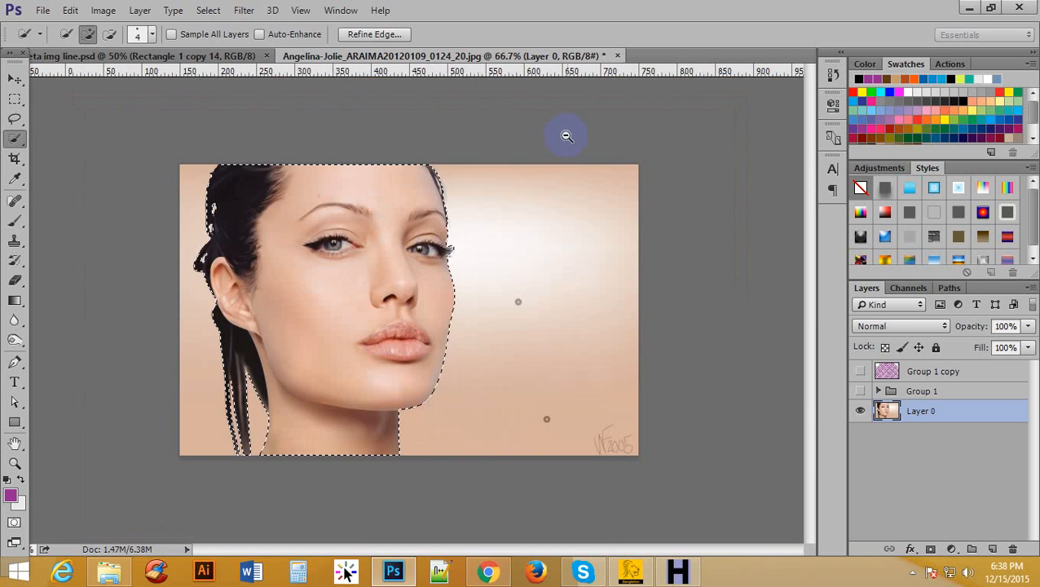
pyautogui.keyDown('ctrl'); pyautogui.keyDown('alt'); pyautogui.click(423, 180); pyautogui.keyUp('alt'); pyautogui.keyUp('ctrl')
pyautogui.moveTo(424, 174); pyautogui.dragTo(460, 122)
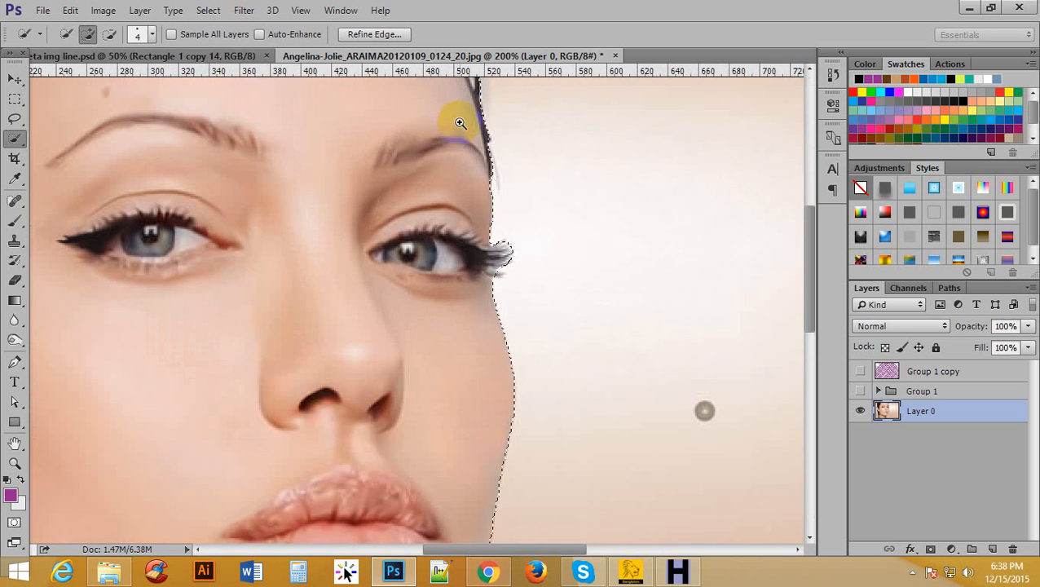
pyautogui.scroll(3, 511, 195)
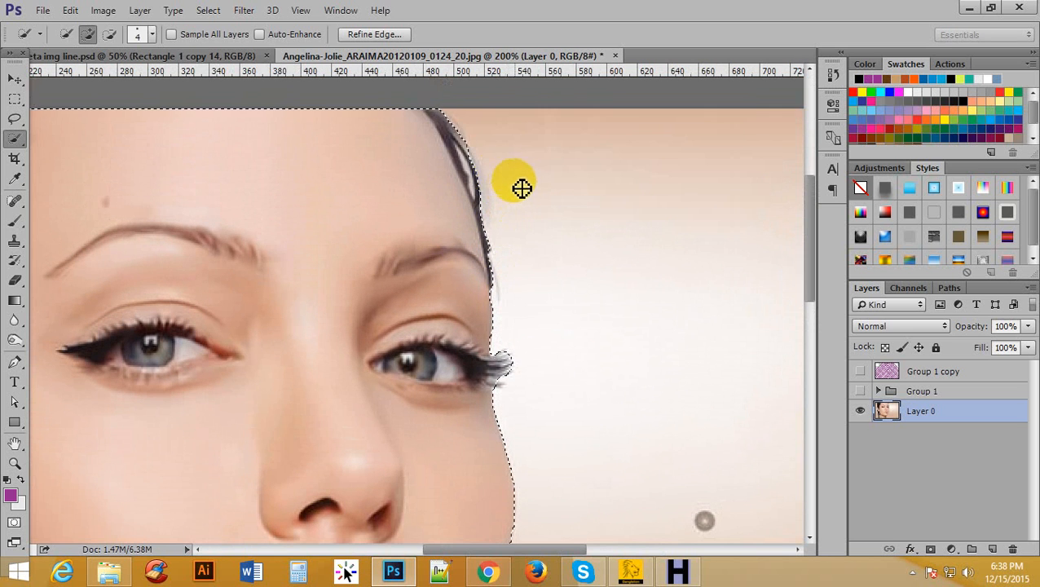
pyautogui.keyDown('alt'); pyautogui.click(411, 169); pyautogui.keyUp('alt')
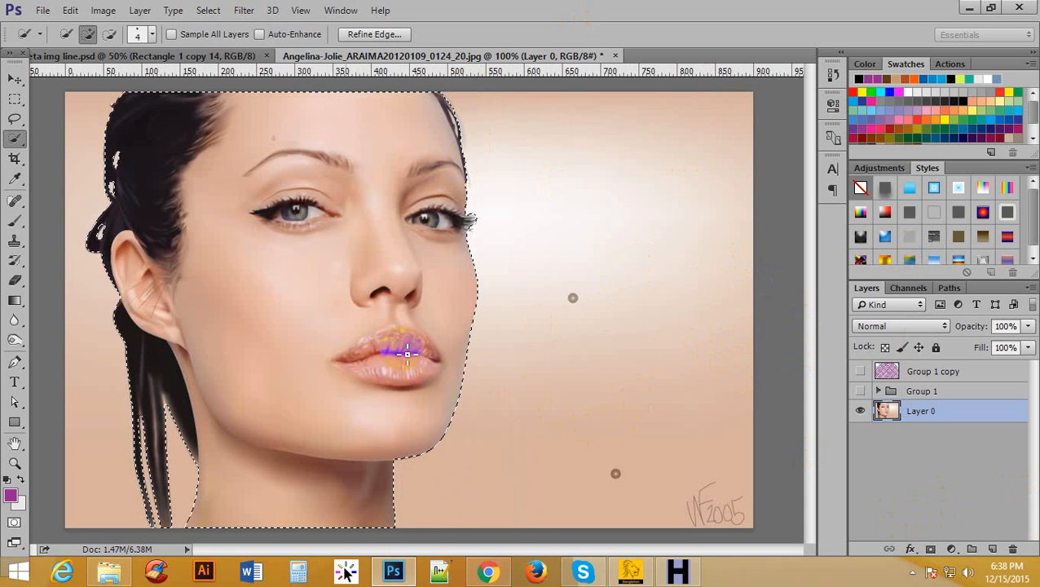
pyautogui.click(208, 11)
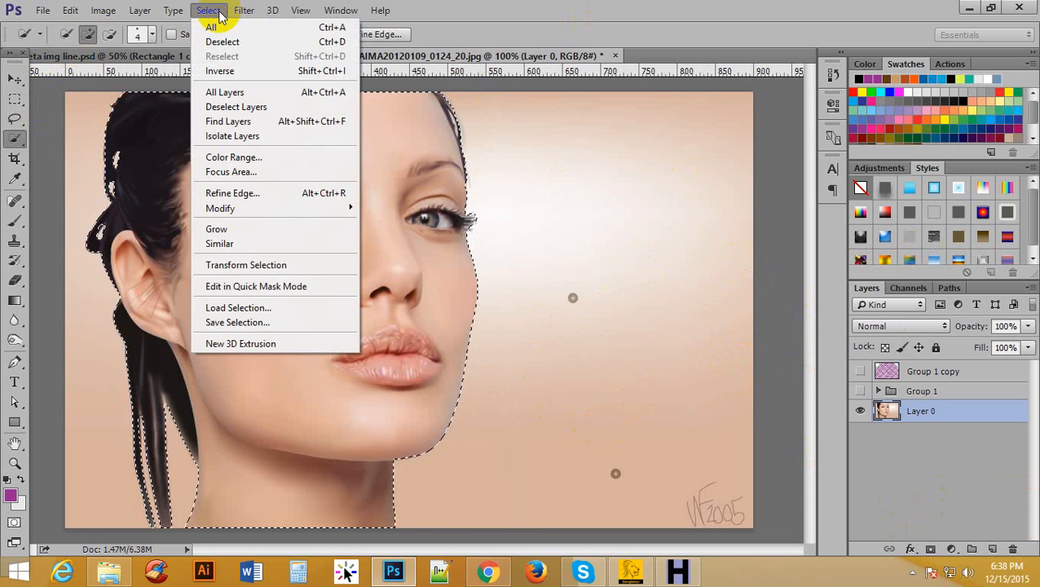
pyautogui.click(290, 71)
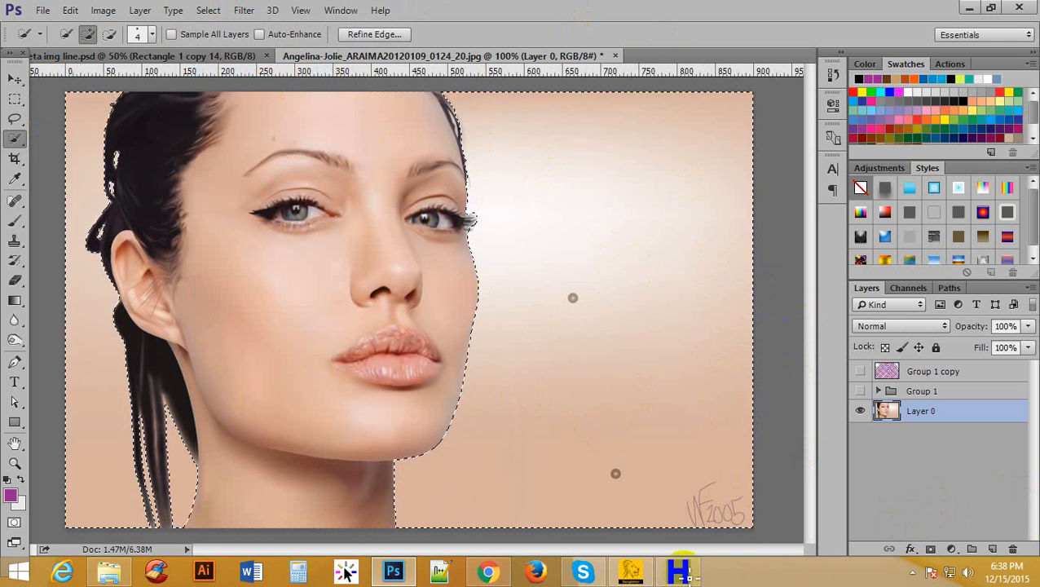
# Show the merged chevron layer and mask it with the background selection.
pyautogui.click(933, 372)
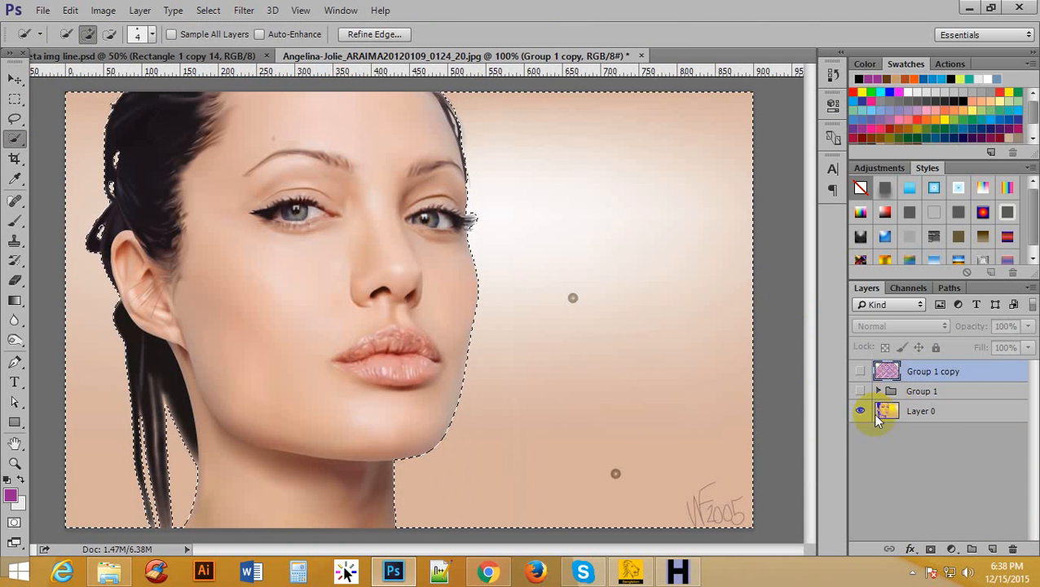
pyautogui.click(859, 372)
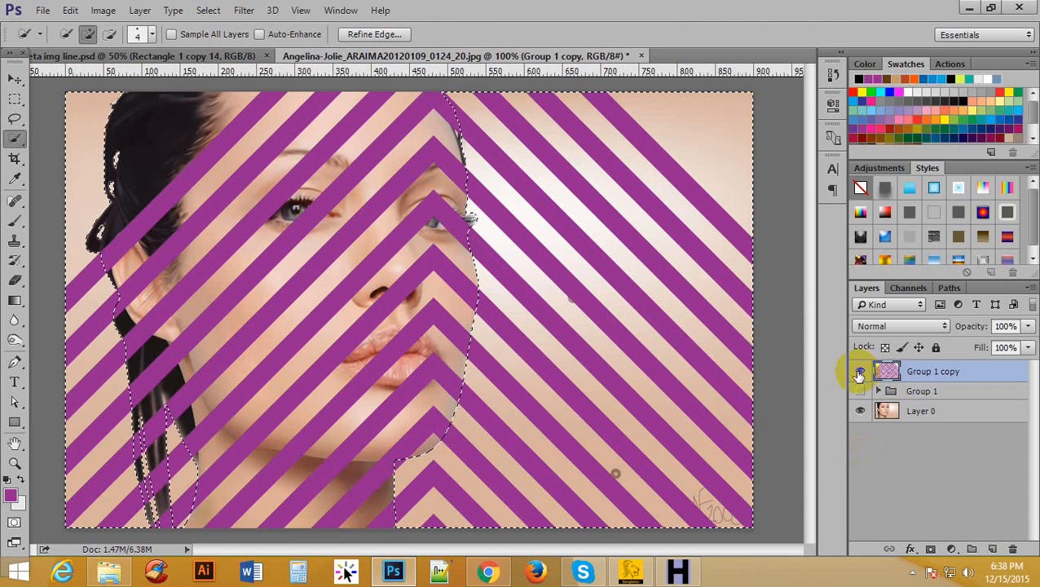
pyautogui.click(931, 551)
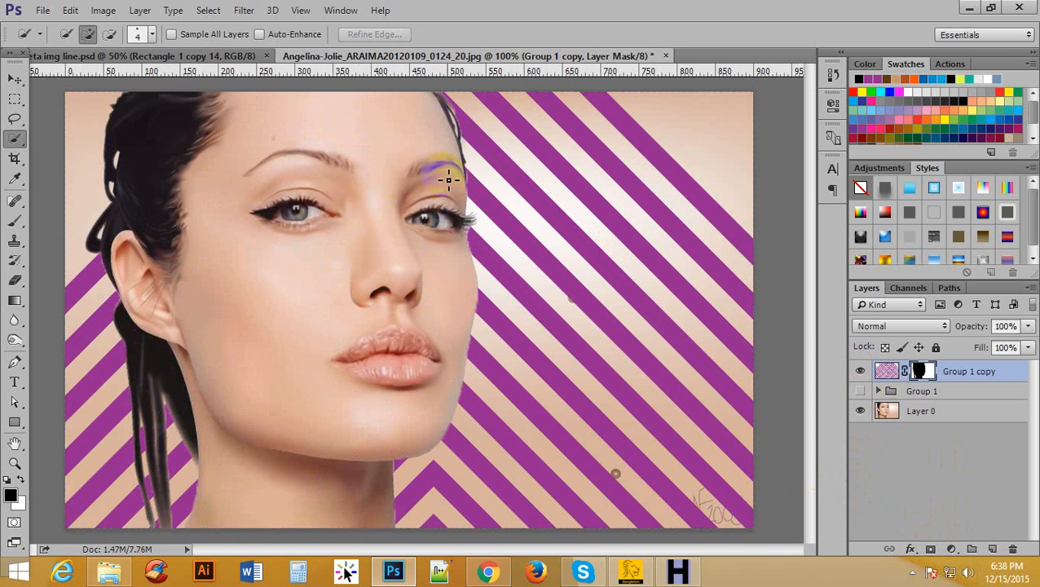
# Check the masked chevron stripes with and without the portrait by toggling the visibility of the stripe and photo layers.
pyautogui.click(862, 372)
pyautogui.click(862, 372)
pyautogui.click(860, 411)
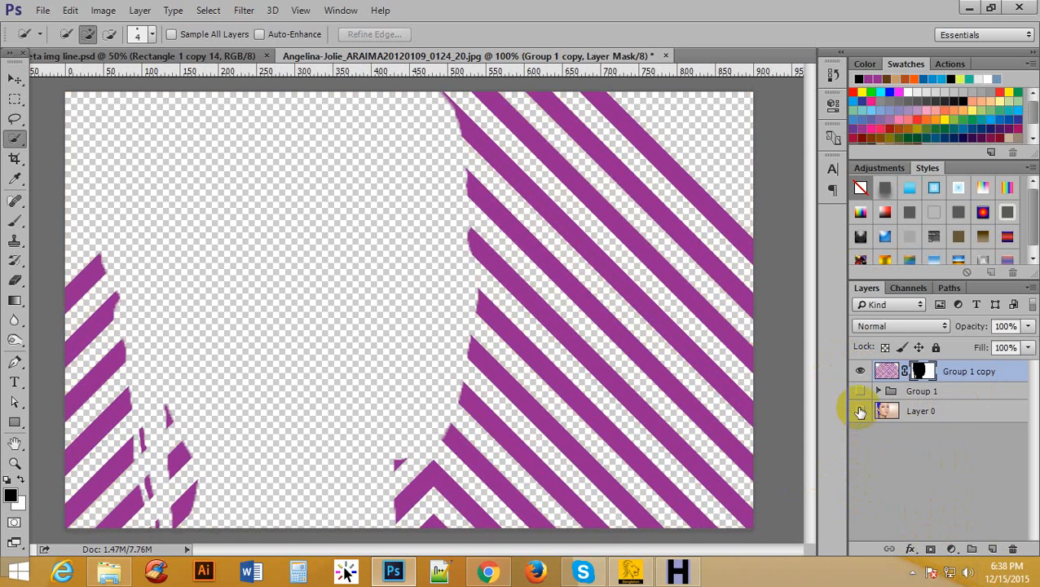
pyautogui.click(860, 411)
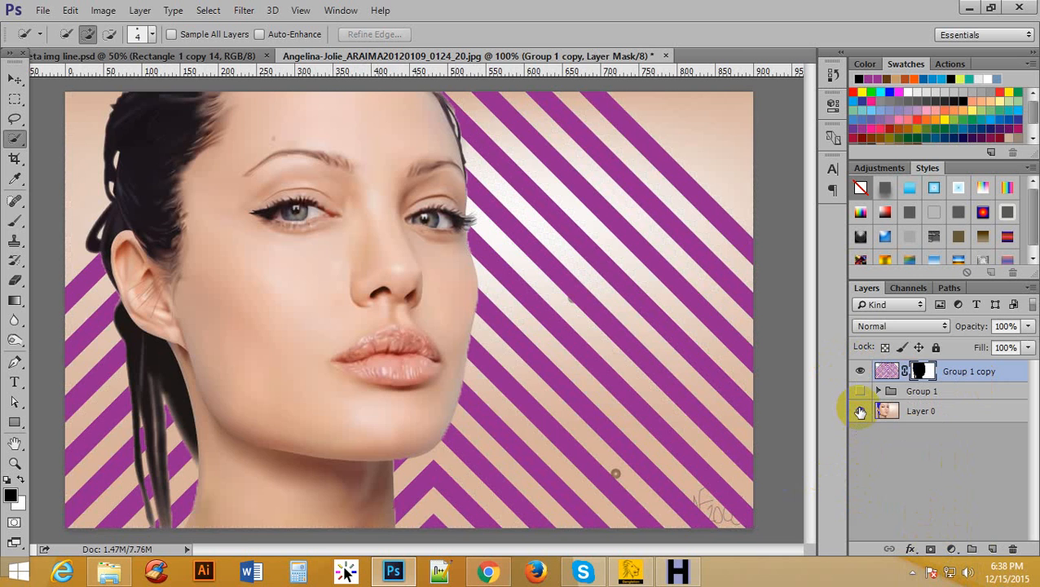
pyautogui.keyDown('alt'); pyautogui.click(587, 153); pyautogui.keyUp('alt')
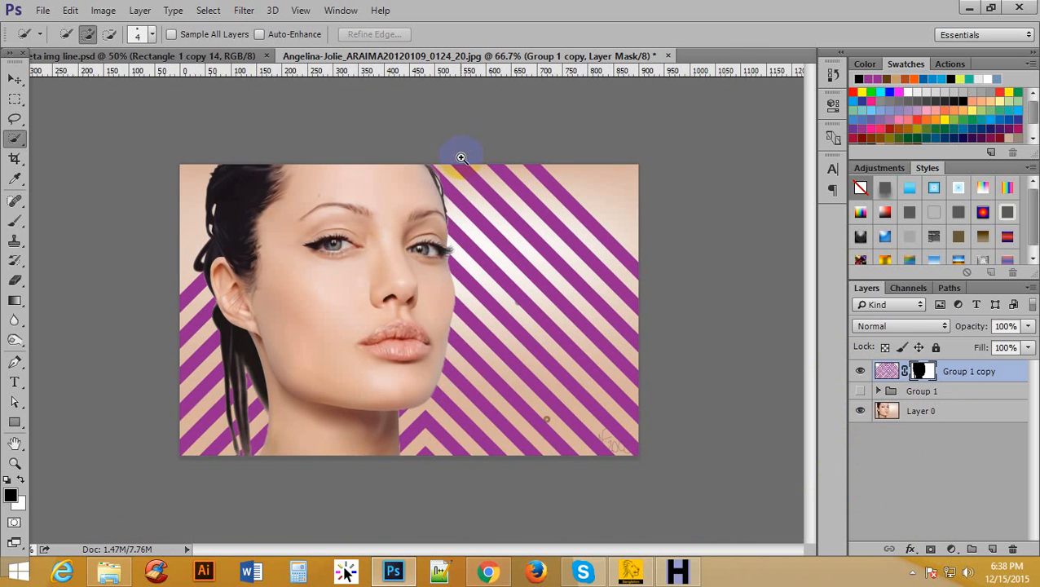
pyautogui.click(461, 158)
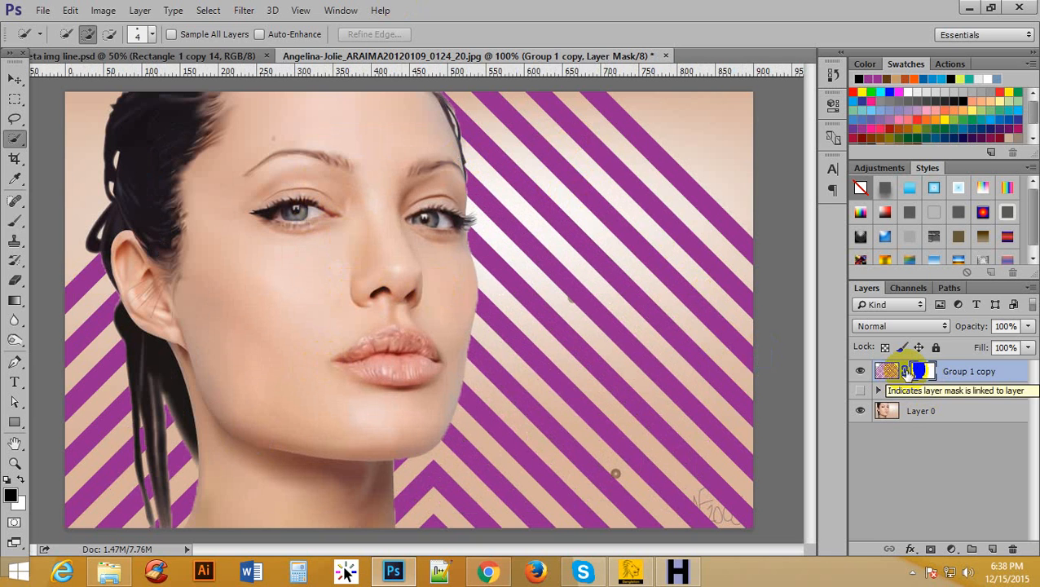
# Unlink the mask from the chevron layer and scale only the stripes to 137% width and 120% height.
pyautogui.click(906, 371)
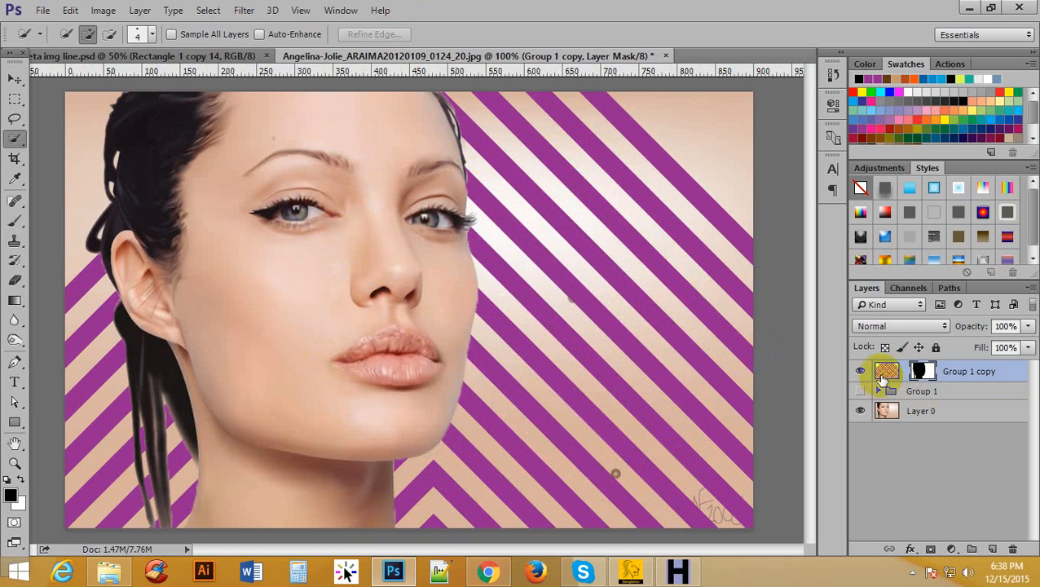
pyautogui.click(886, 372)
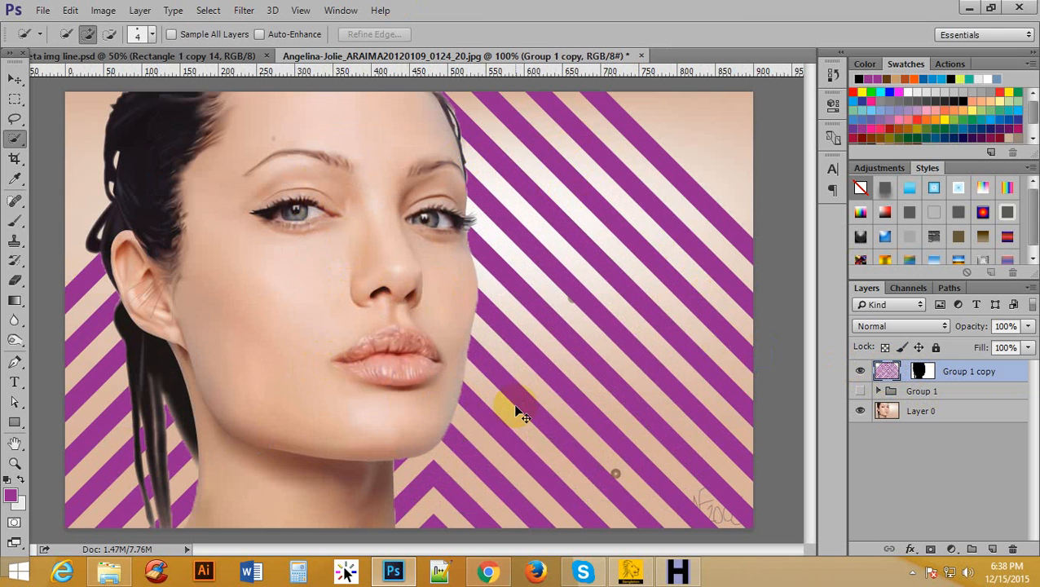
pyautogui.hotkey('ctrl', 't')
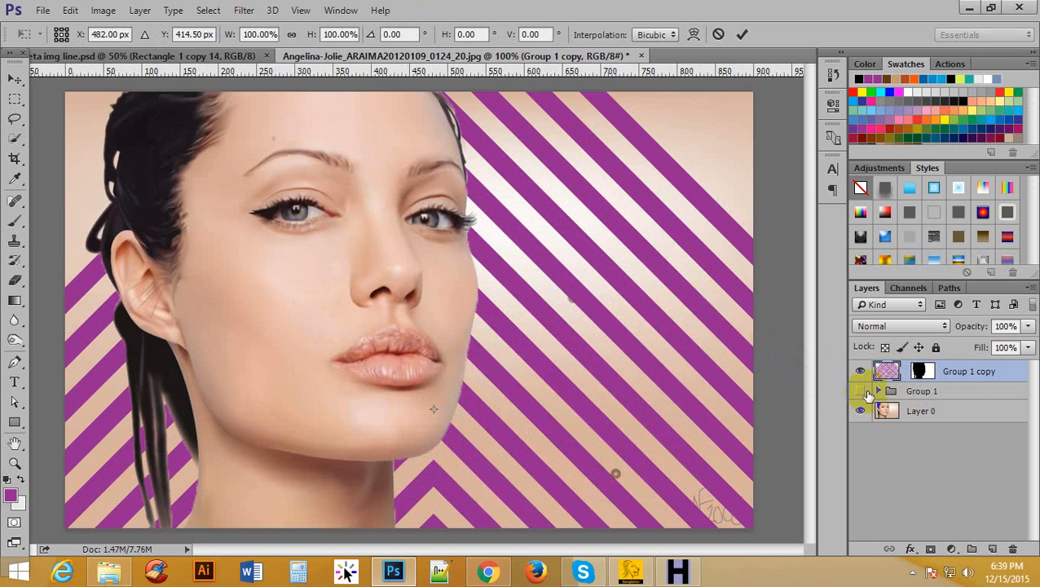
pyautogui.keyDown('alt'); pyautogui.click(253, 218); pyautogui.keyUp('alt')
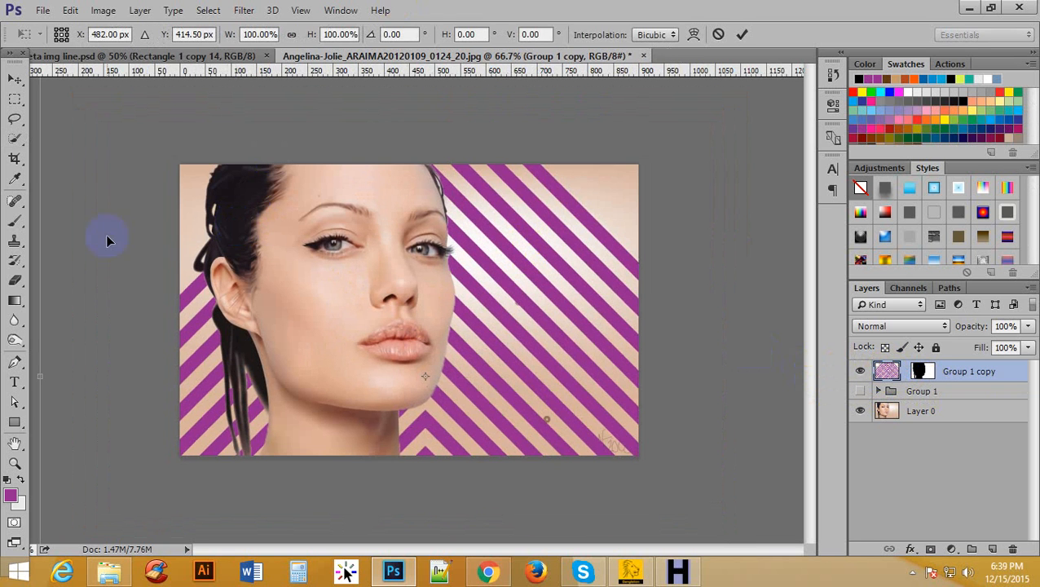
pyautogui.keyDown('alt'); pyautogui.click(315, 261); pyautogui.keyUp('alt')
pyautogui.keyDown('alt'); pyautogui.click(315, 261); pyautogui.keyUp('alt')
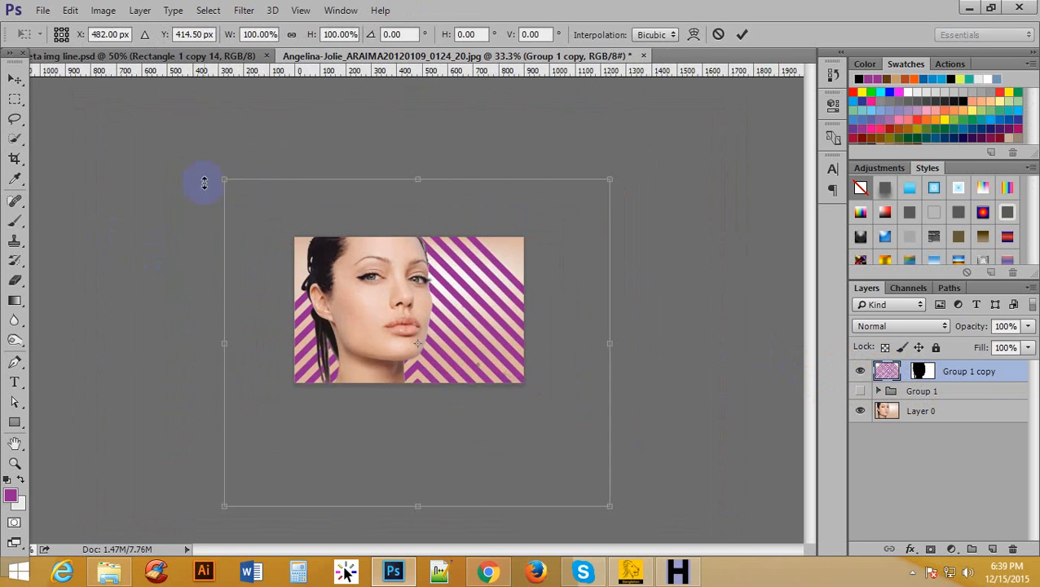
pyautogui.keyDown('alt'); pyautogui.click(436, 243); pyautogui.keyUp('alt')
pyautogui.keyDown('alt'); pyautogui.click(436, 243); pyautogui.keyUp('alt')
pyautogui.click(427, 292)
pyautogui.click(427, 291)
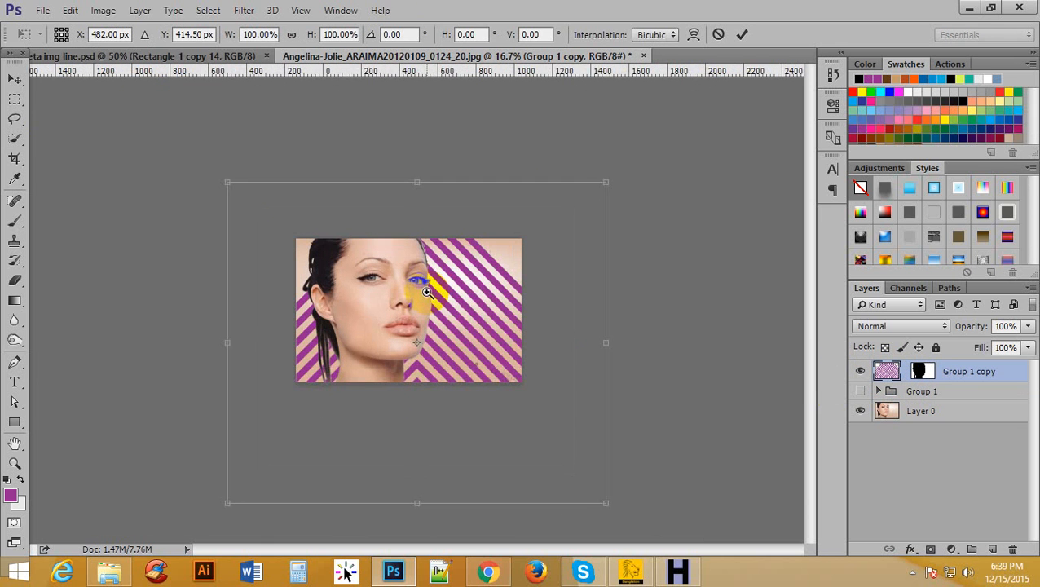
pyautogui.click(413, 268)
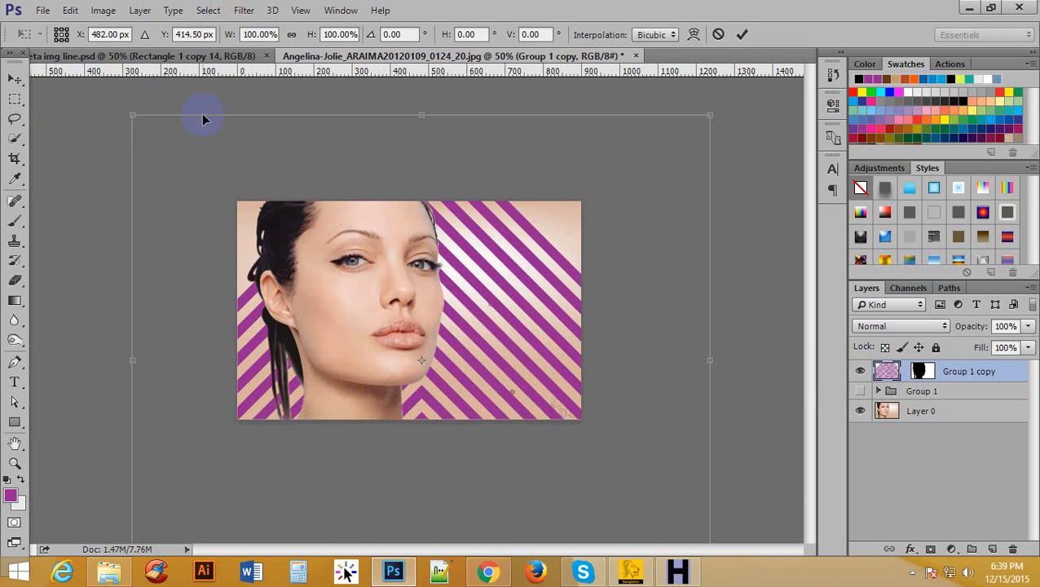
pyautogui.click(244, 34)
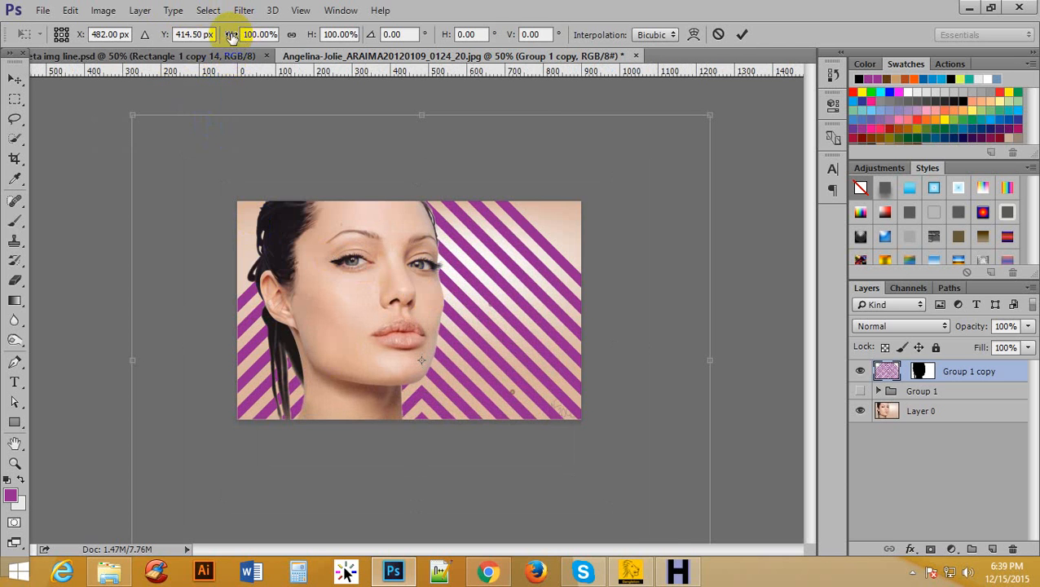
pyautogui.moveTo(233, 34); pyautogui.dragTo(322, 37)
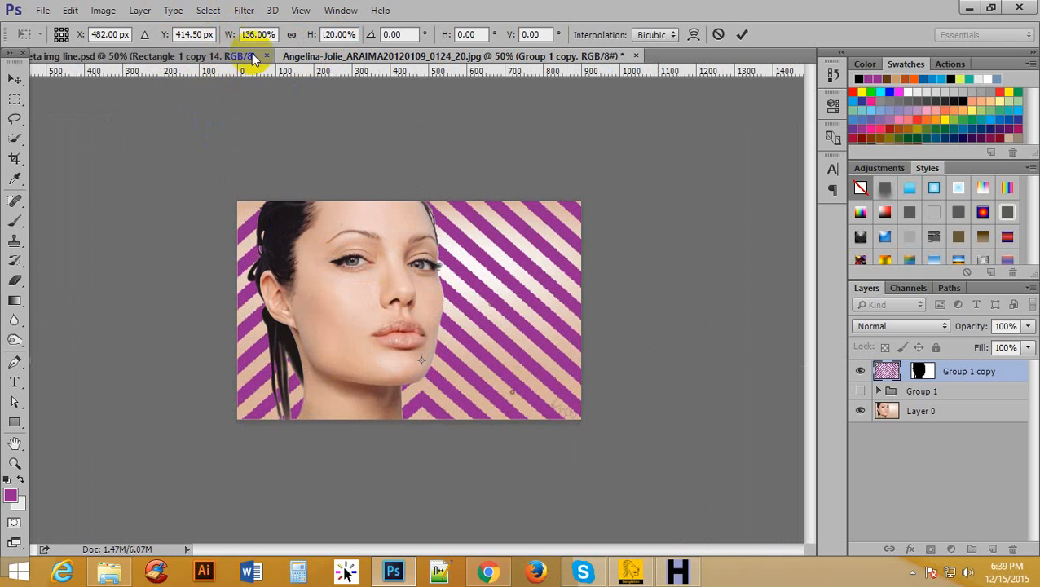
pyautogui.moveTo(228, 37); pyautogui.dragTo(228, 37)
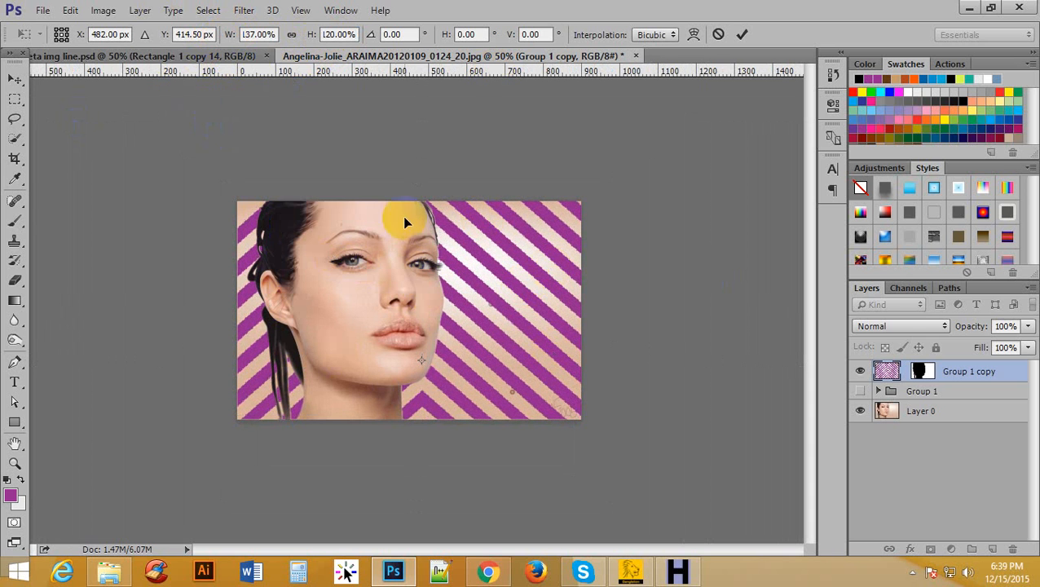
# Move the stripes to X 414 px, Y 428.50 px, enlarge them to 148.99% width and 126.98% height, and apply the transform.
pyautogui.moveTo(551, 255); pyautogui.dragTo(526, 260)
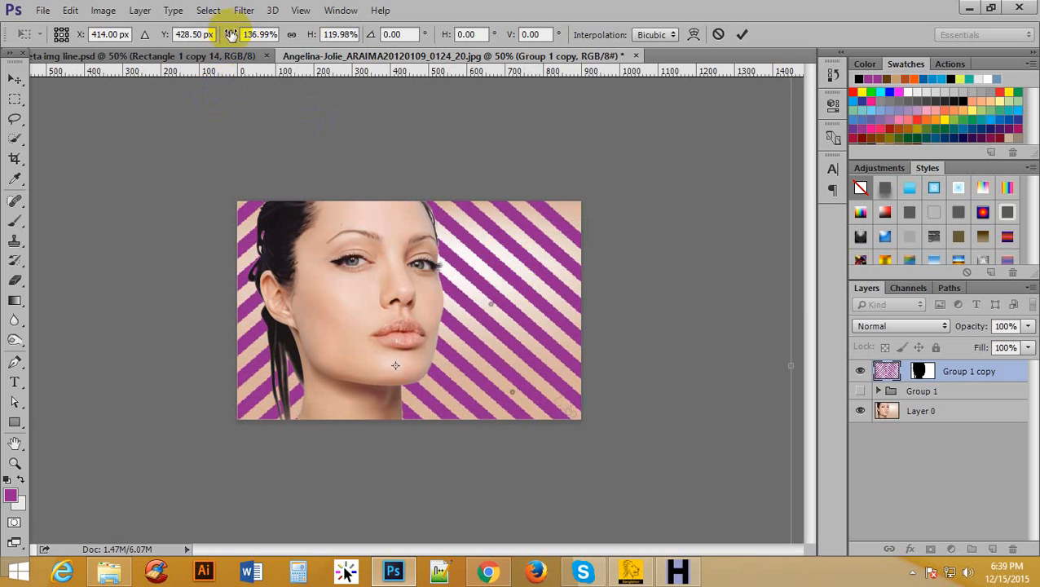
pyautogui.moveTo(312, 38); pyautogui.dragTo(316, 39)
pyautogui.moveTo(232, 38); pyautogui.dragTo(238, 36)
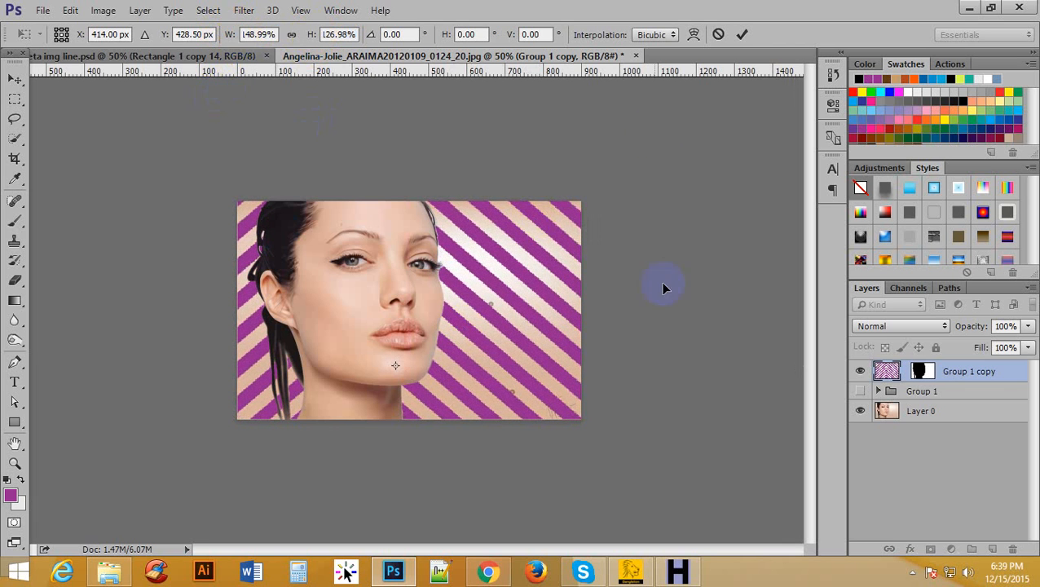
pyautogui.click(742, 34)
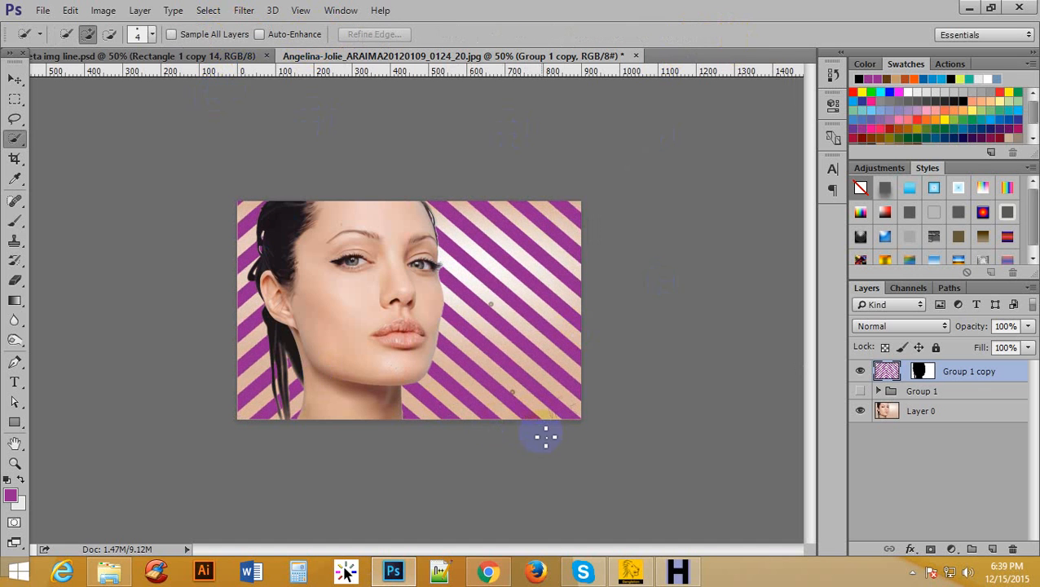
# Examine the enlarged stripes behind the woman and the mask edge along her forehead hair and eyelashes.
pyautogui.keyDown('ctrl'); pyautogui.click(500, 284); pyautogui.keyUp('ctrl')
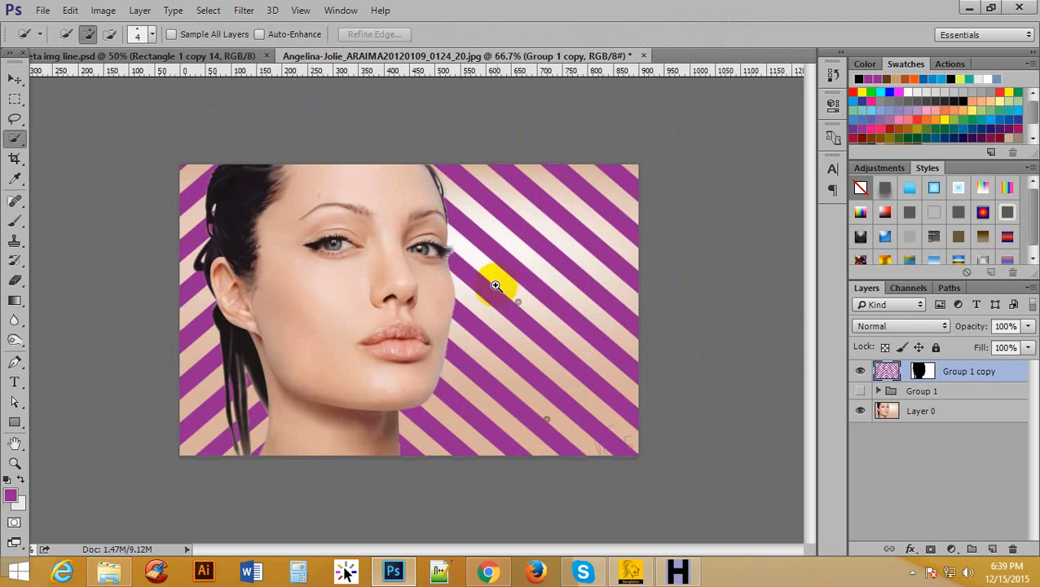
pyautogui.keyDown('ctrl'); pyautogui.click(539, 275); pyautogui.keyUp('ctrl')
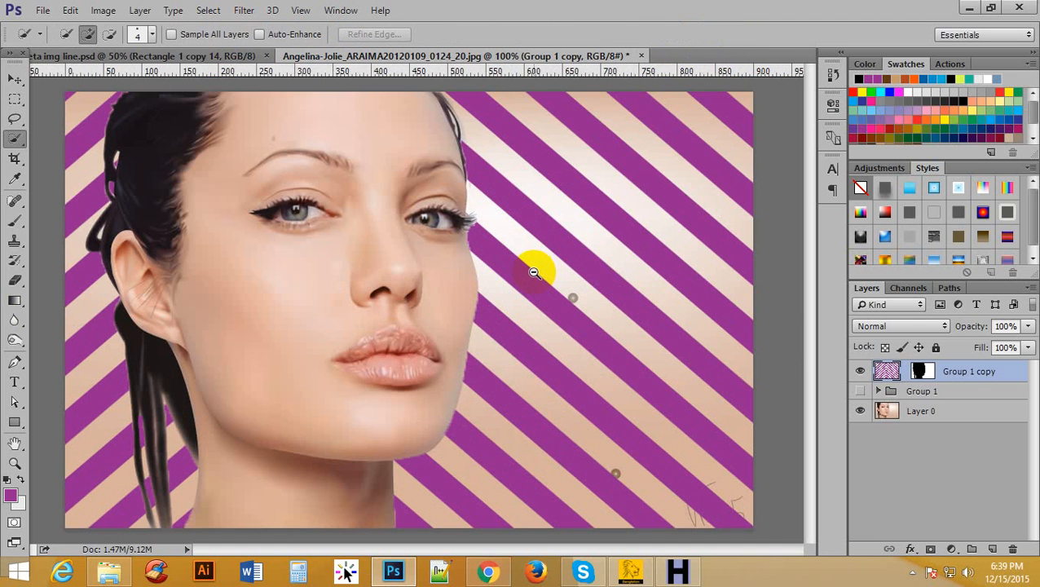
pyautogui.keyDown('alt'); pyautogui.click(530, 269); pyautogui.keyUp('alt')
pyautogui.keyDown('ctrl'); pyautogui.click(490, 163); pyautogui.keyUp('ctrl')
pyautogui.keyDown('ctrl'); pyautogui.click(490, 163); pyautogui.keyUp('ctrl')
pyautogui.keyDown('ctrl'); pyautogui.click(490, 163); pyautogui.keyUp('ctrl')
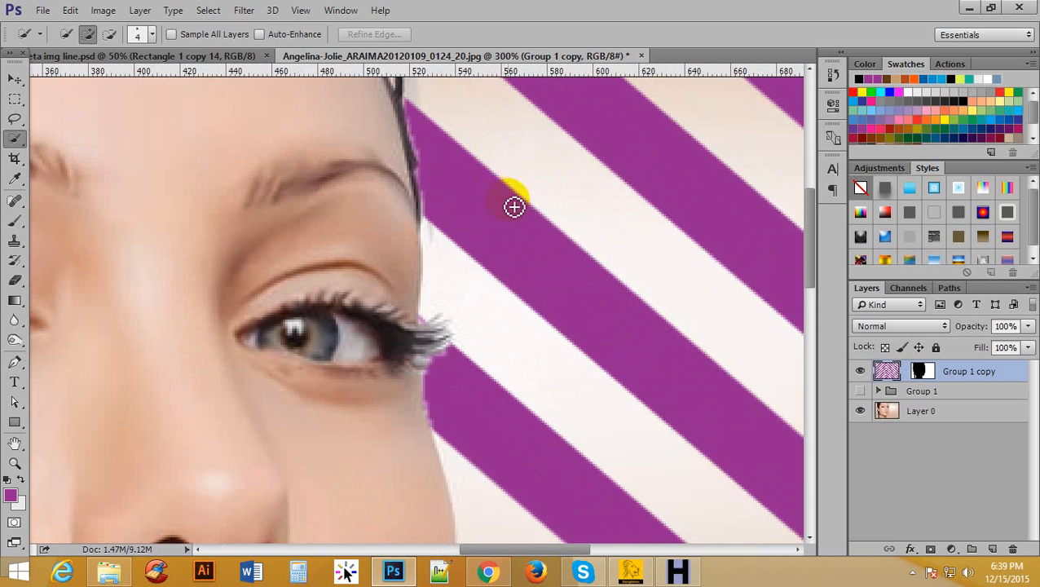
pyautogui.scroll(4, 512, 205)
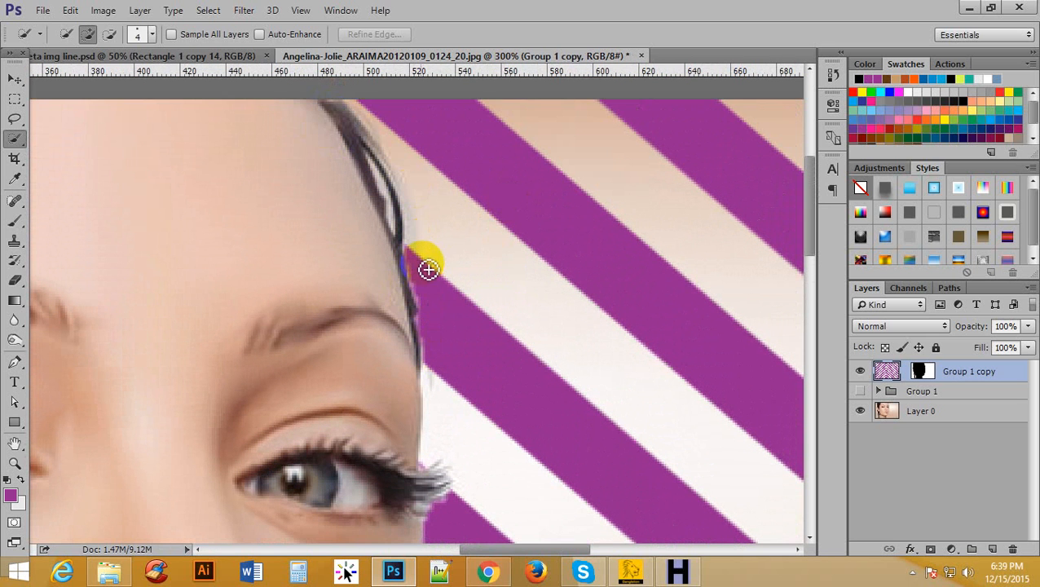
pyautogui.hotkey('ctrl', '1')
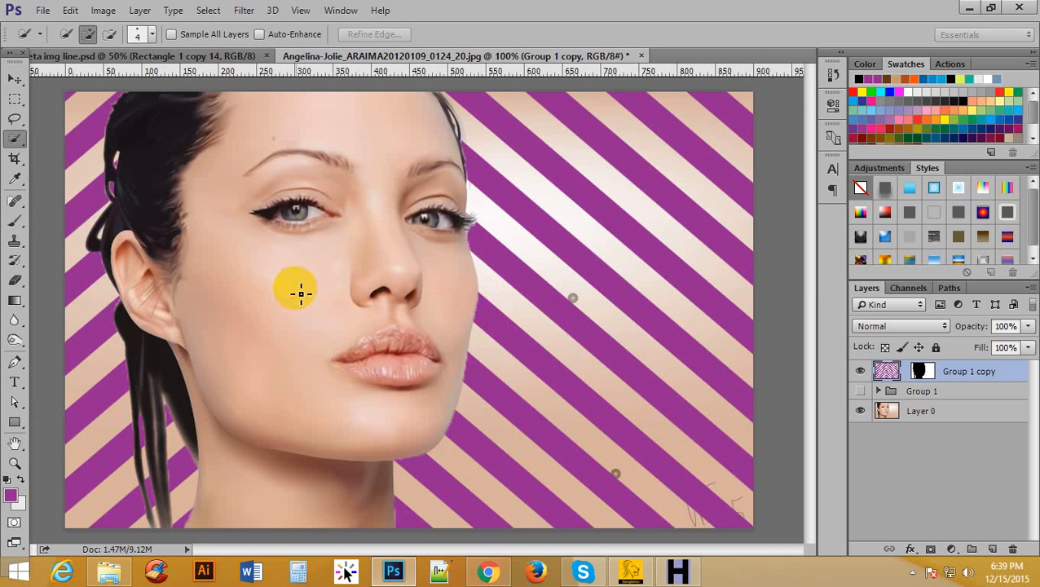
pyautogui.keyDown('alt'); pyautogui.click(300, 243); pyautogui.keyUp('alt')
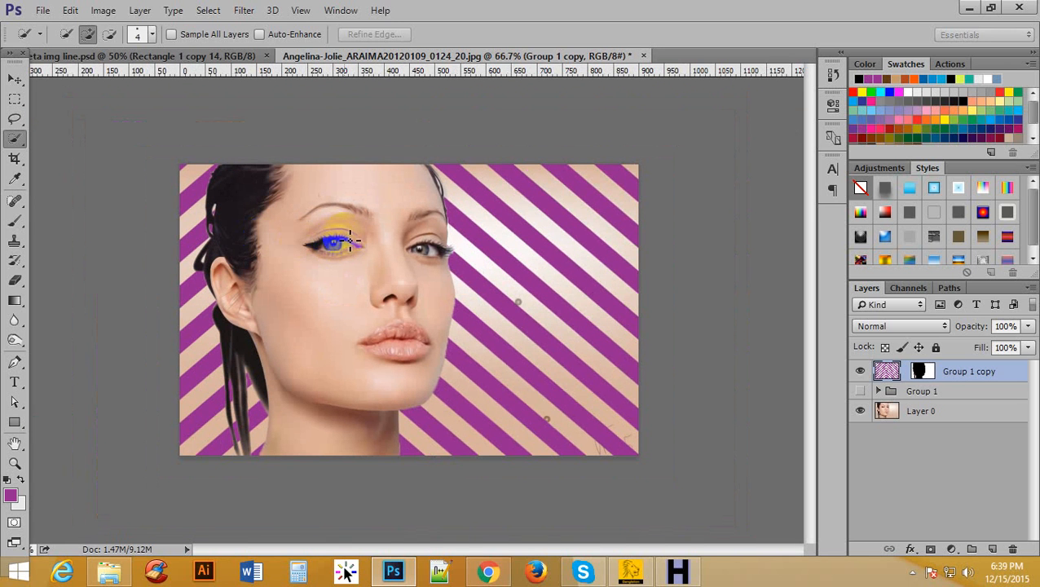